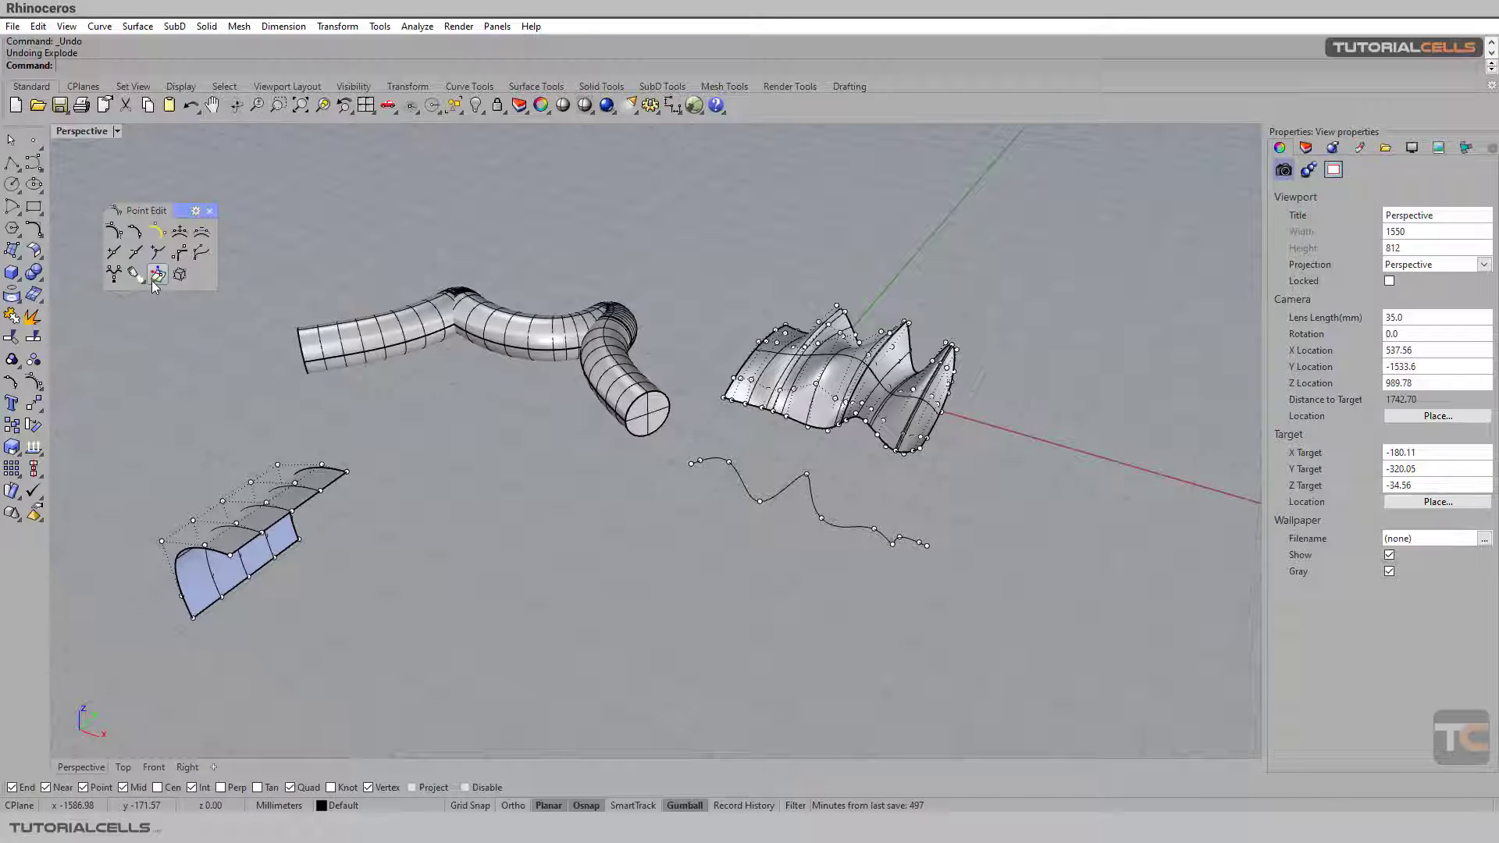
# - Switch to Photos and enlarge the reference picture showing direction arrows at an edit point on a curve
pyautogui.moveTo(871, 490); pyautogui.dragTo(919, 637, button='right')
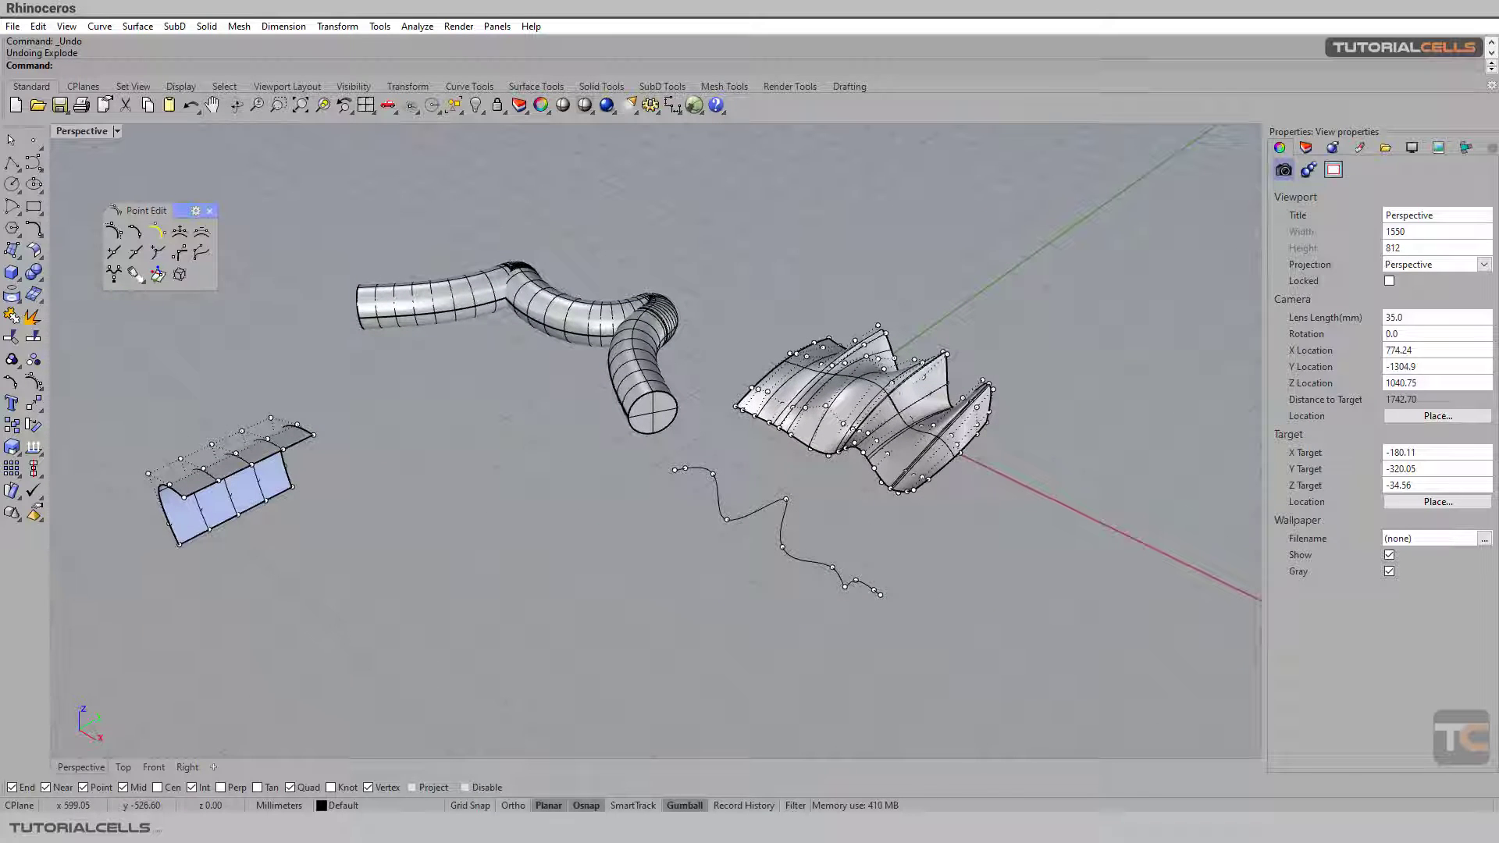
pyautogui.click(1013, 826)
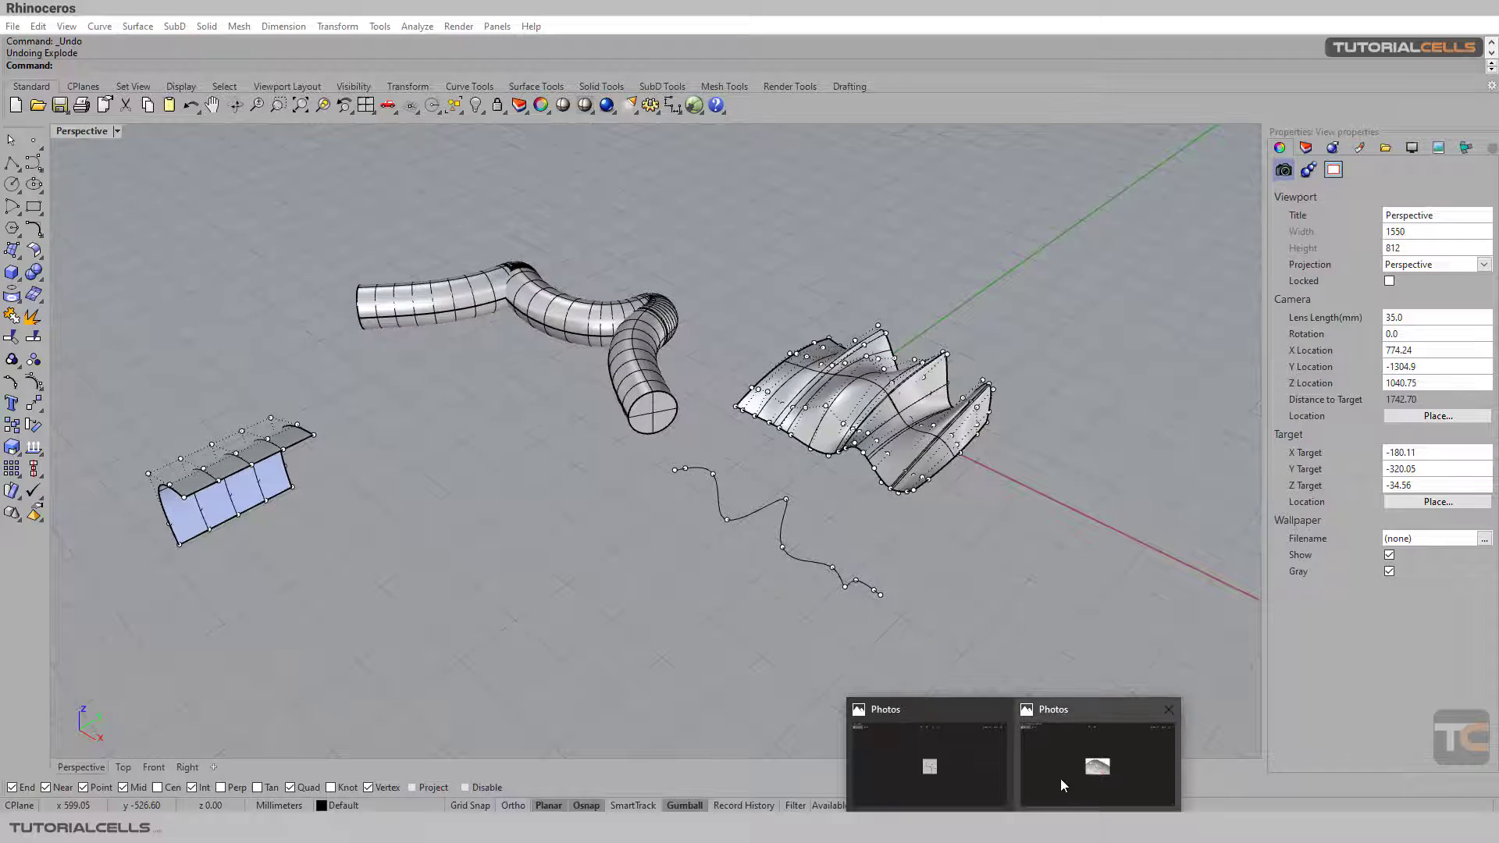
pyautogui.click(953, 766)
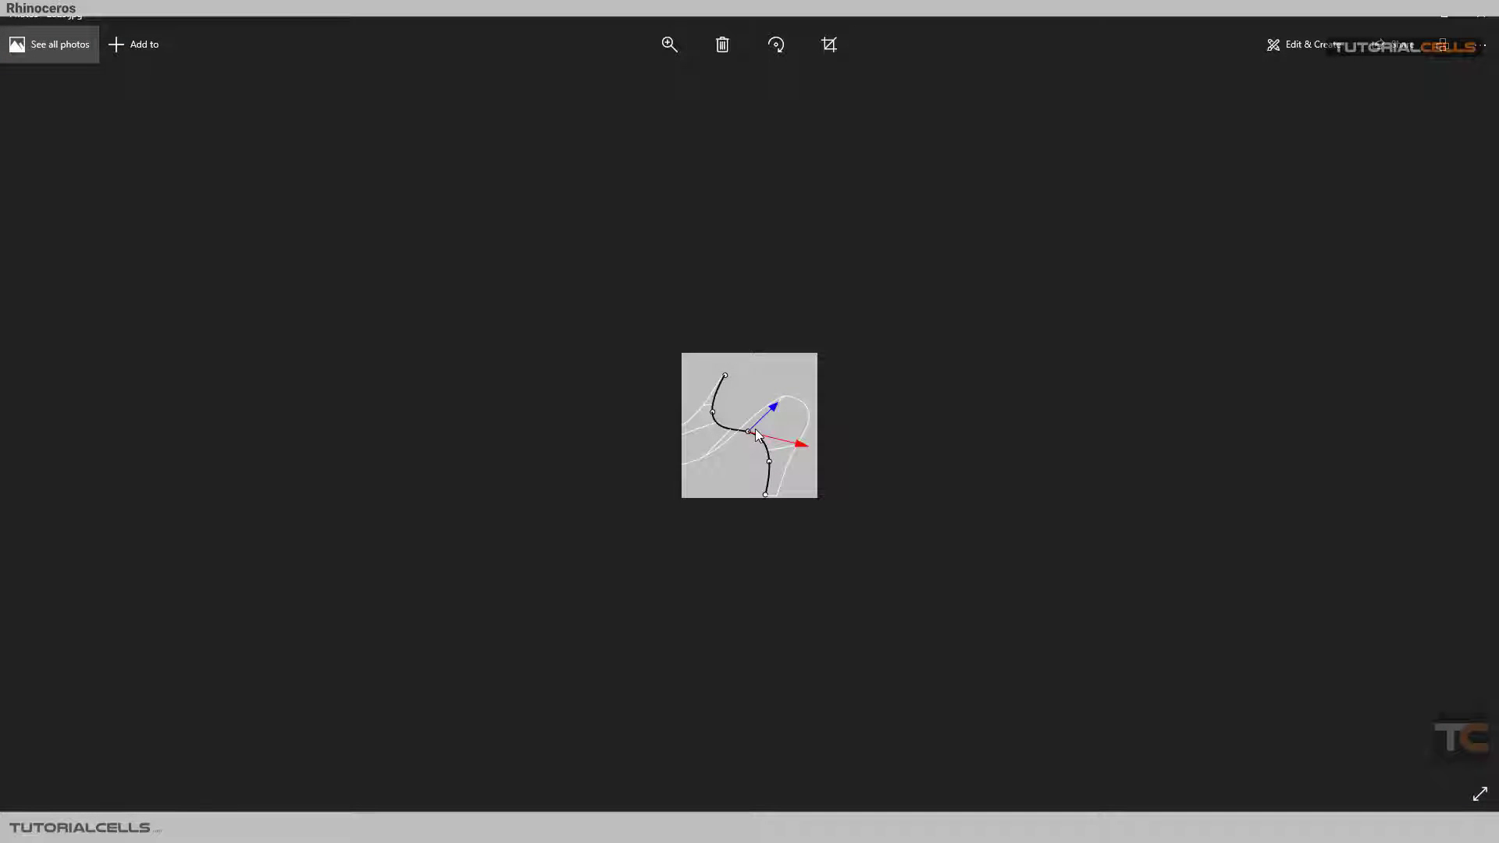
pyautogui.click(669, 45)
pyautogui.moveTo(603, 81); pyautogui.dragTo(649, 81)
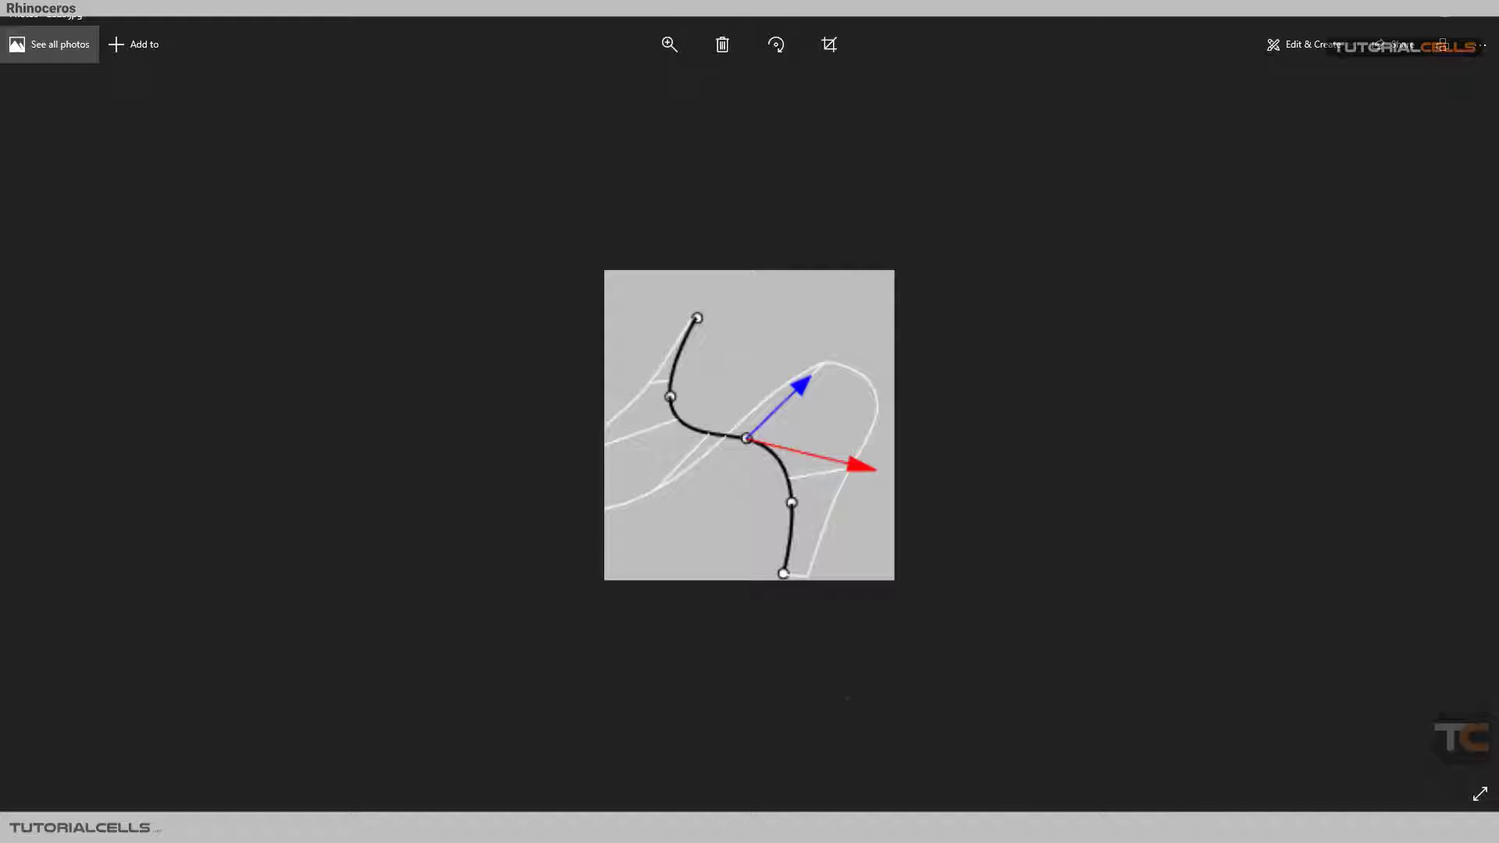
# - Enlarge the second Photos picture, which illustrates the U, V and N directions at a surface control point
pyautogui.moveTo(1015, 828)
pyautogui.click(1065, 773)
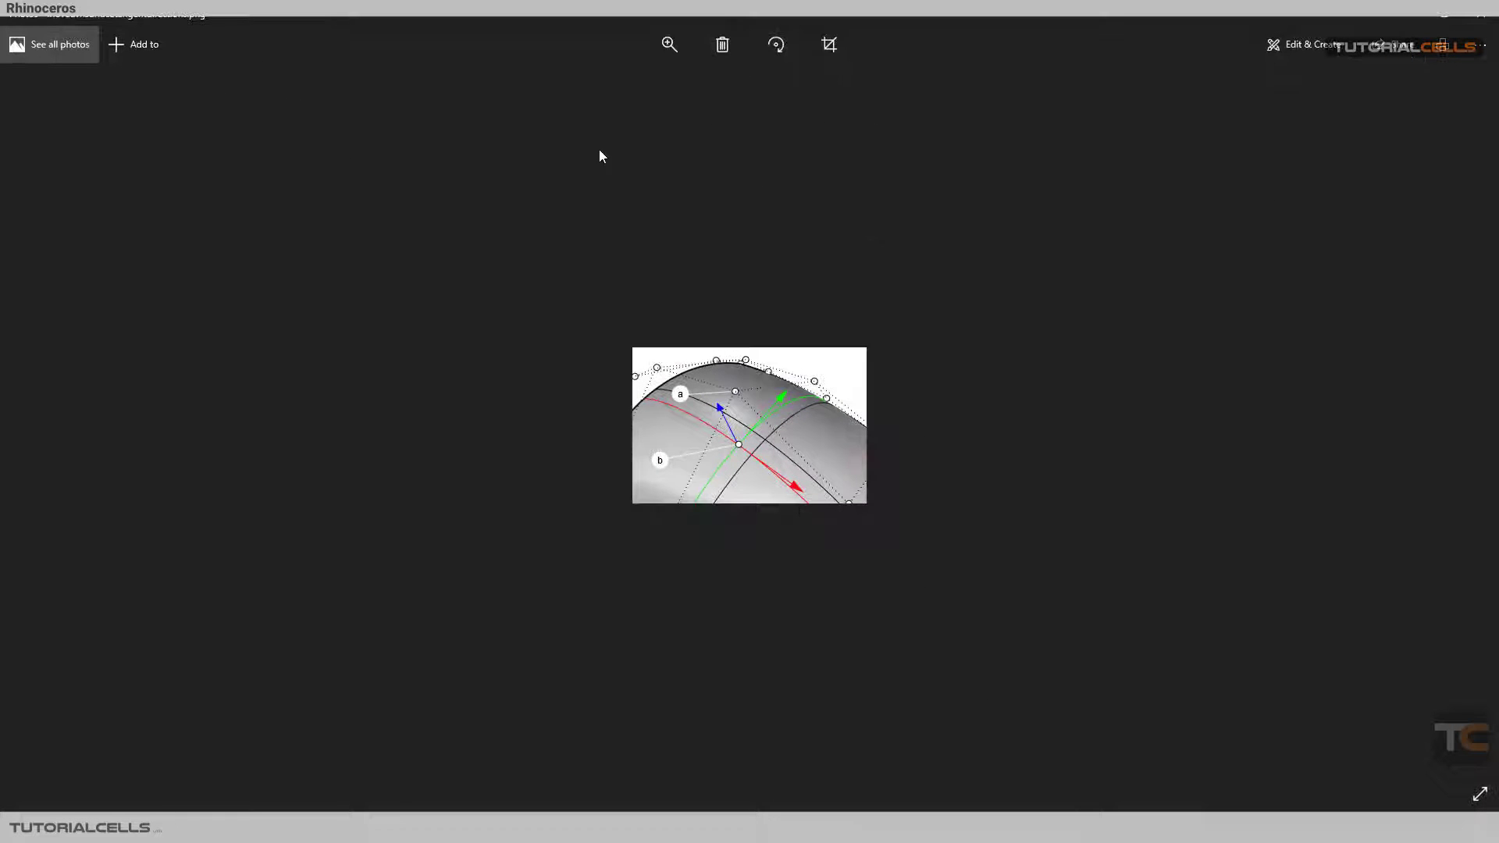
pyautogui.click(666, 50)
pyautogui.moveTo(601, 80); pyautogui.dragTo(639, 86)
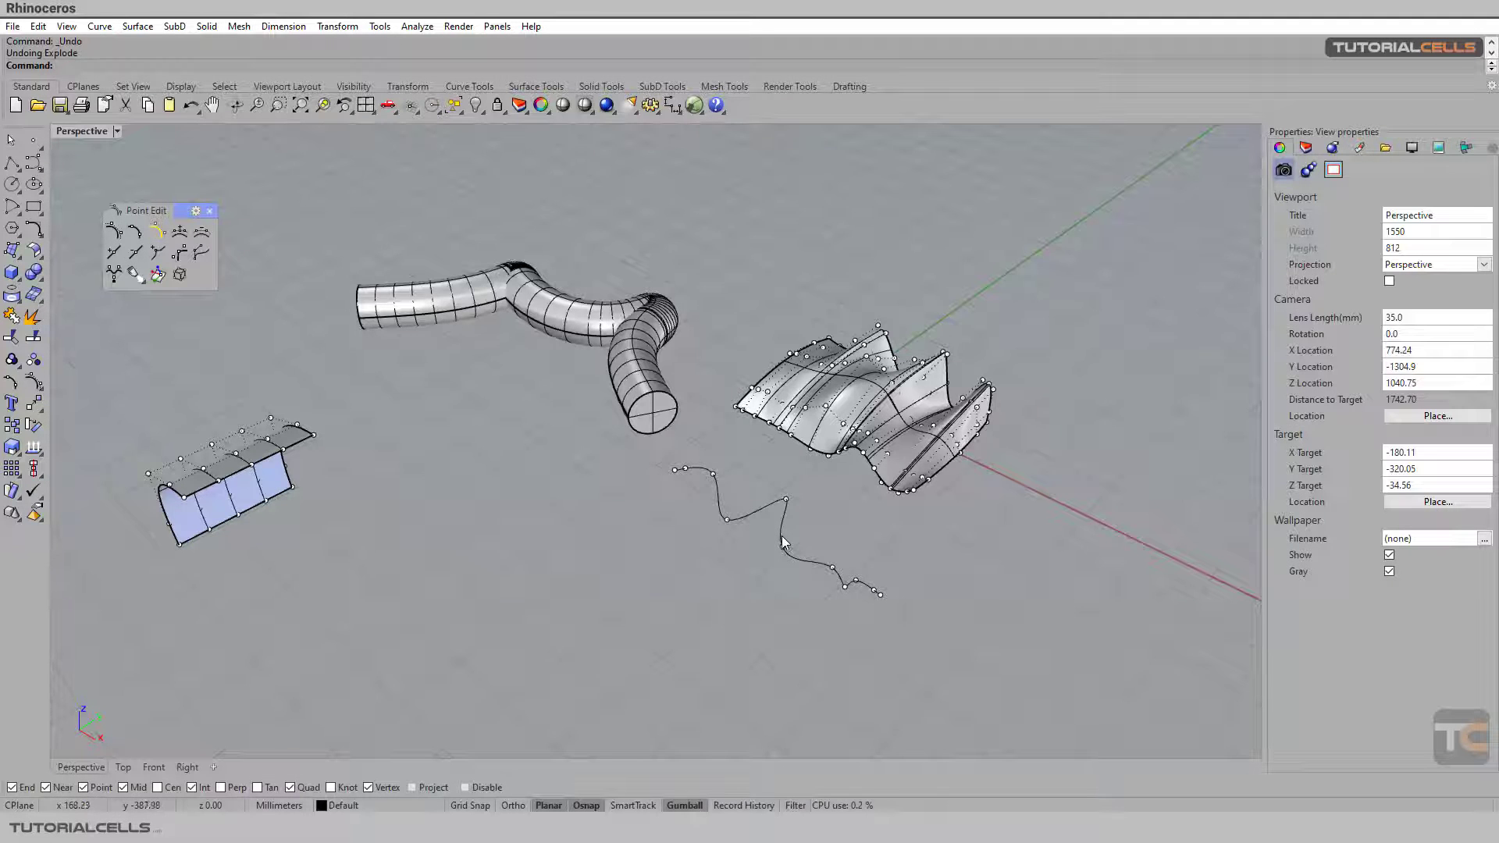
# - Back in Rhinoceros, select an edit point in the middle of the wavy curve and start Move UVN for it
pyautogui.scroll(5, 785, 500)
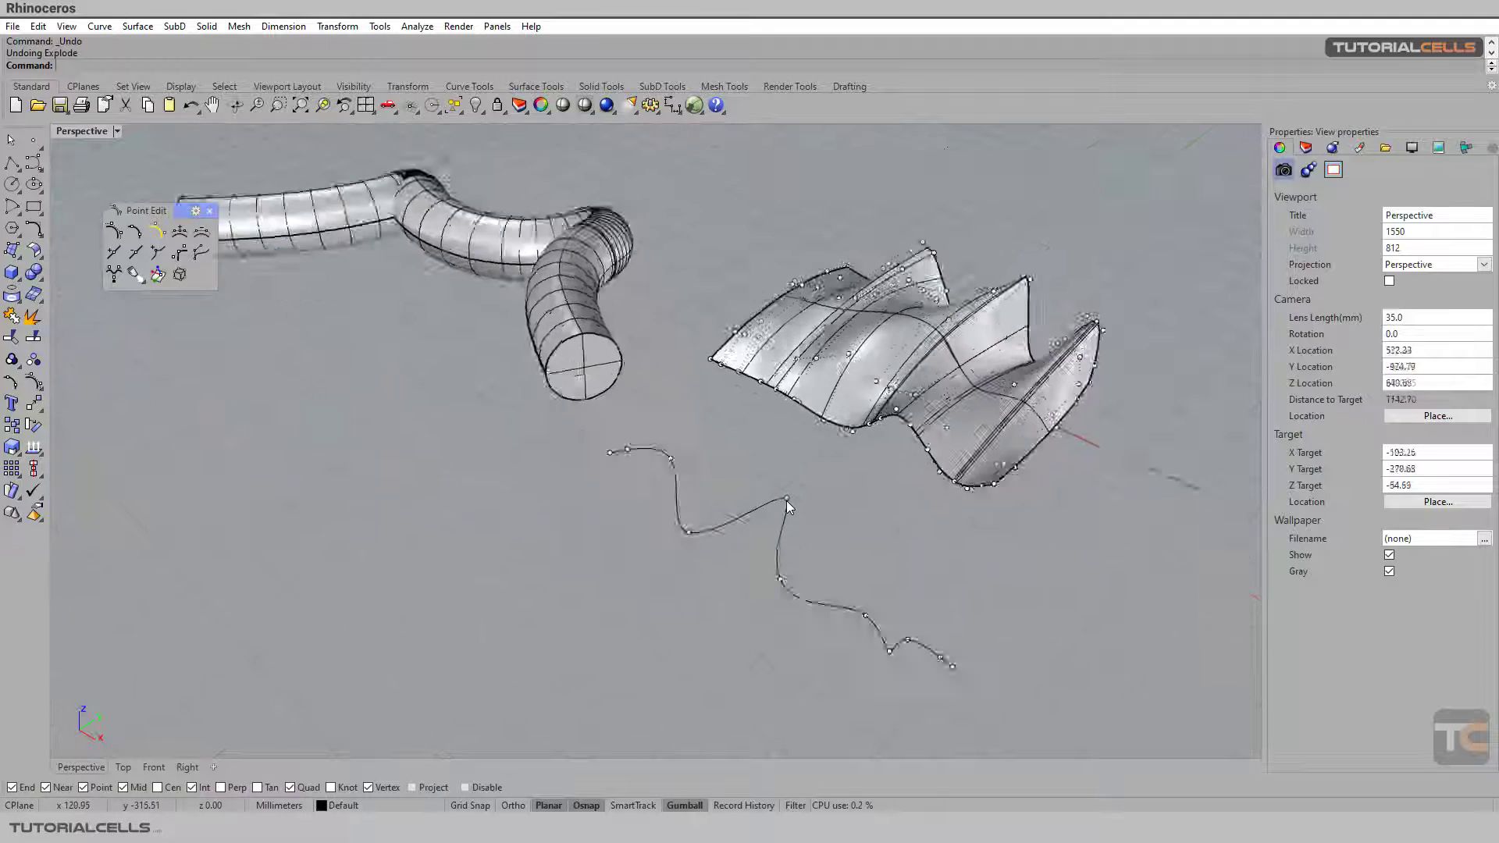
pyautogui.click(773, 645)
pyautogui.moveTo(773, 645); pyautogui.dragTo(632, 392, button='right')
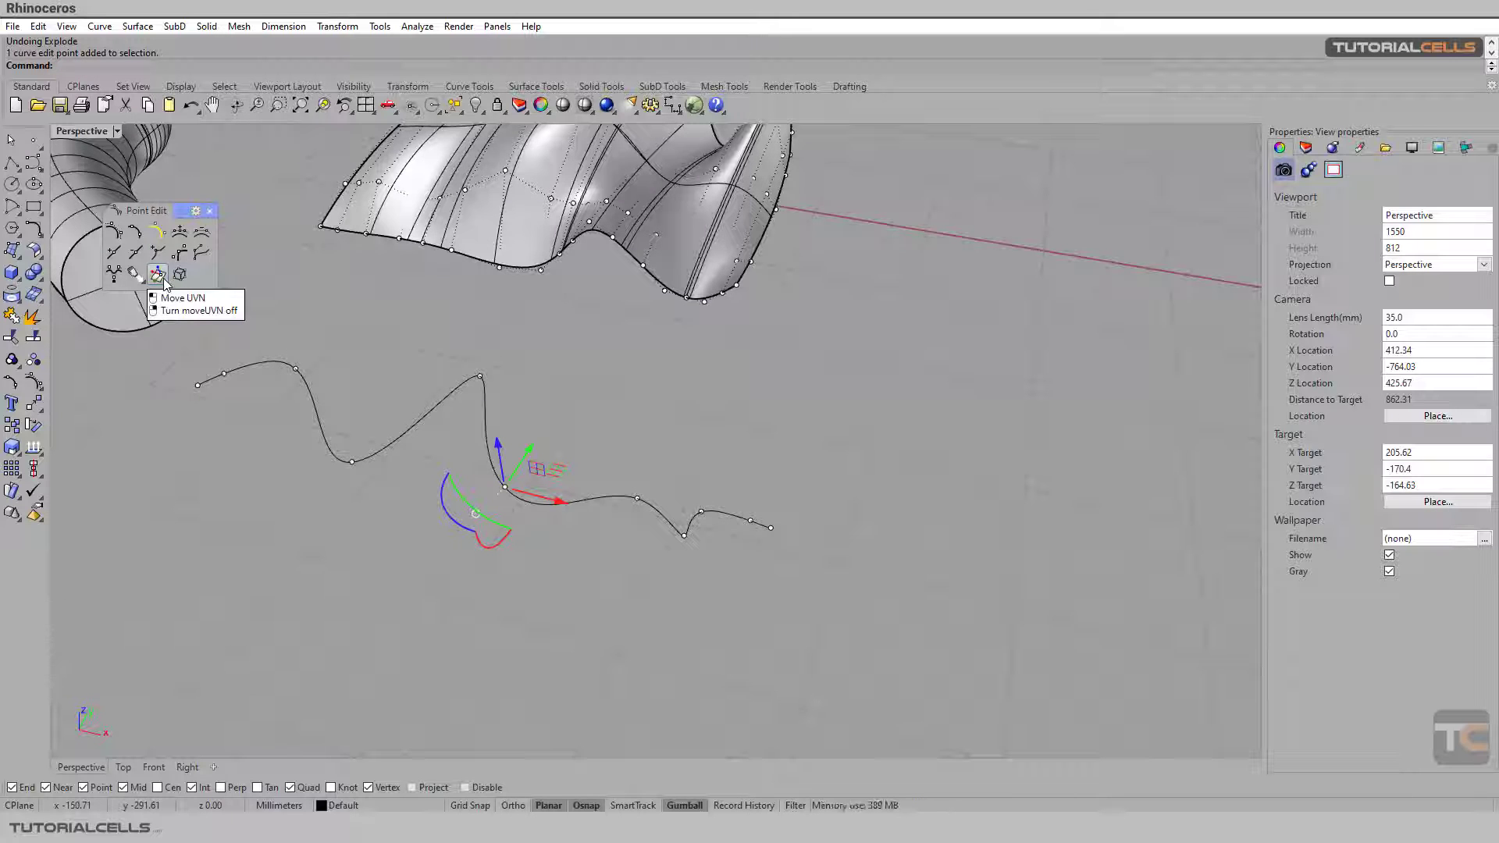
pyautogui.click(165, 282)
pyautogui.moveTo(977, 203); pyautogui.dragTo(961, 230)
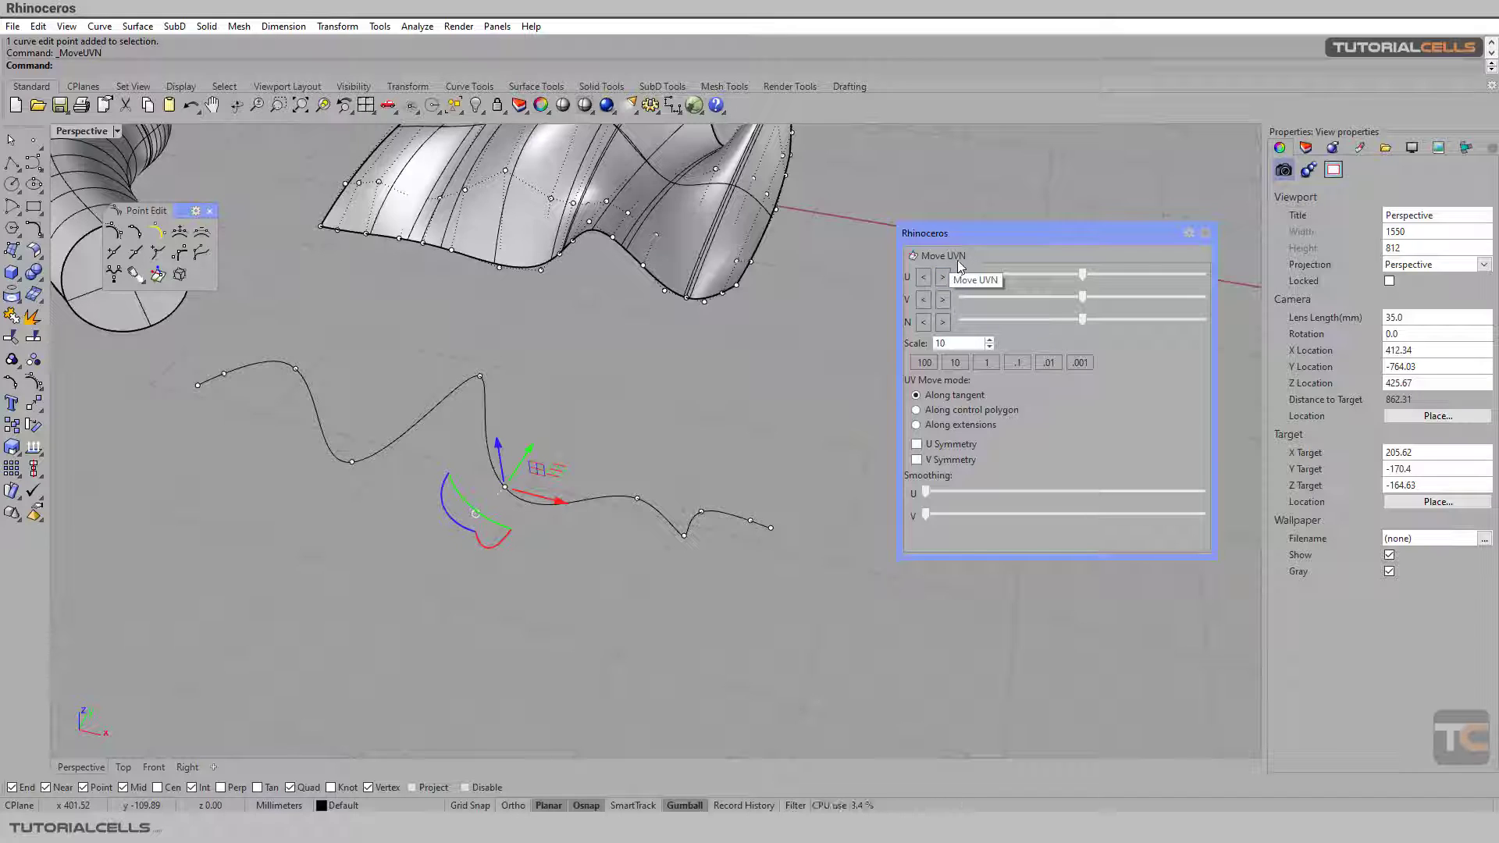
# - Slide the curve's edit point along U and V, and nudge it twice in positive V at scale 1
pyautogui.moveTo(1080, 277)
pyautogui.mouseDown()
pyautogui.moveTo(1118, 278)
pyautogui.moveTo(1060, 280)
pyautogui.moveTo(1147, 293)
pyautogui.moveTo(1088, 284)
pyautogui.mouseUp()
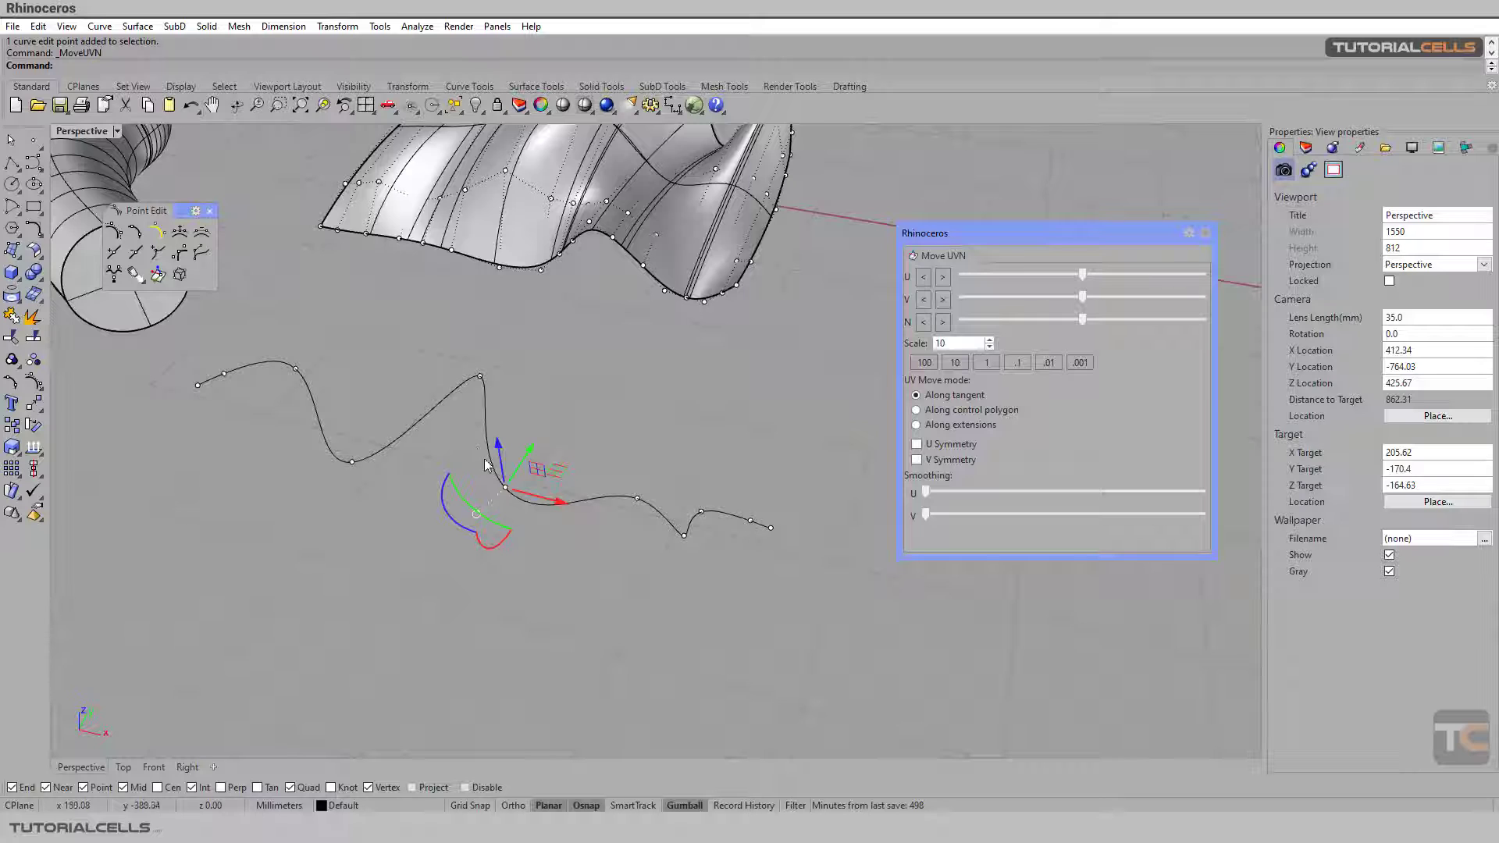
pyautogui.moveTo(1084, 273)
pyautogui.mouseDown()
pyautogui.moveTo(1142, 279)
pyautogui.moveTo(1033, 287)
pyautogui.moveTo(1108, 298)
pyautogui.moveTo(1079, 296)
pyautogui.mouseUp()
pyautogui.moveTo(1082, 297)
pyautogui.mouseDown()
pyautogui.moveTo(1174, 303)
pyautogui.moveTo(1077, 297)
pyautogui.mouseUp()
pyautogui.click(985, 363)
pyautogui.click(943, 299)
pyautogui.click(943, 300)
# - At scale 10, nudge the curve's edit point twice forward and twice back in V, and twice in negative N
pyautogui.click(954, 362)
pyautogui.click(945, 301)
pyautogui.click(944, 301)
pyautogui.click(924, 303)
pyautogui.click(924, 302)
pyautogui.click(924, 321)
pyautogui.click(923, 322)
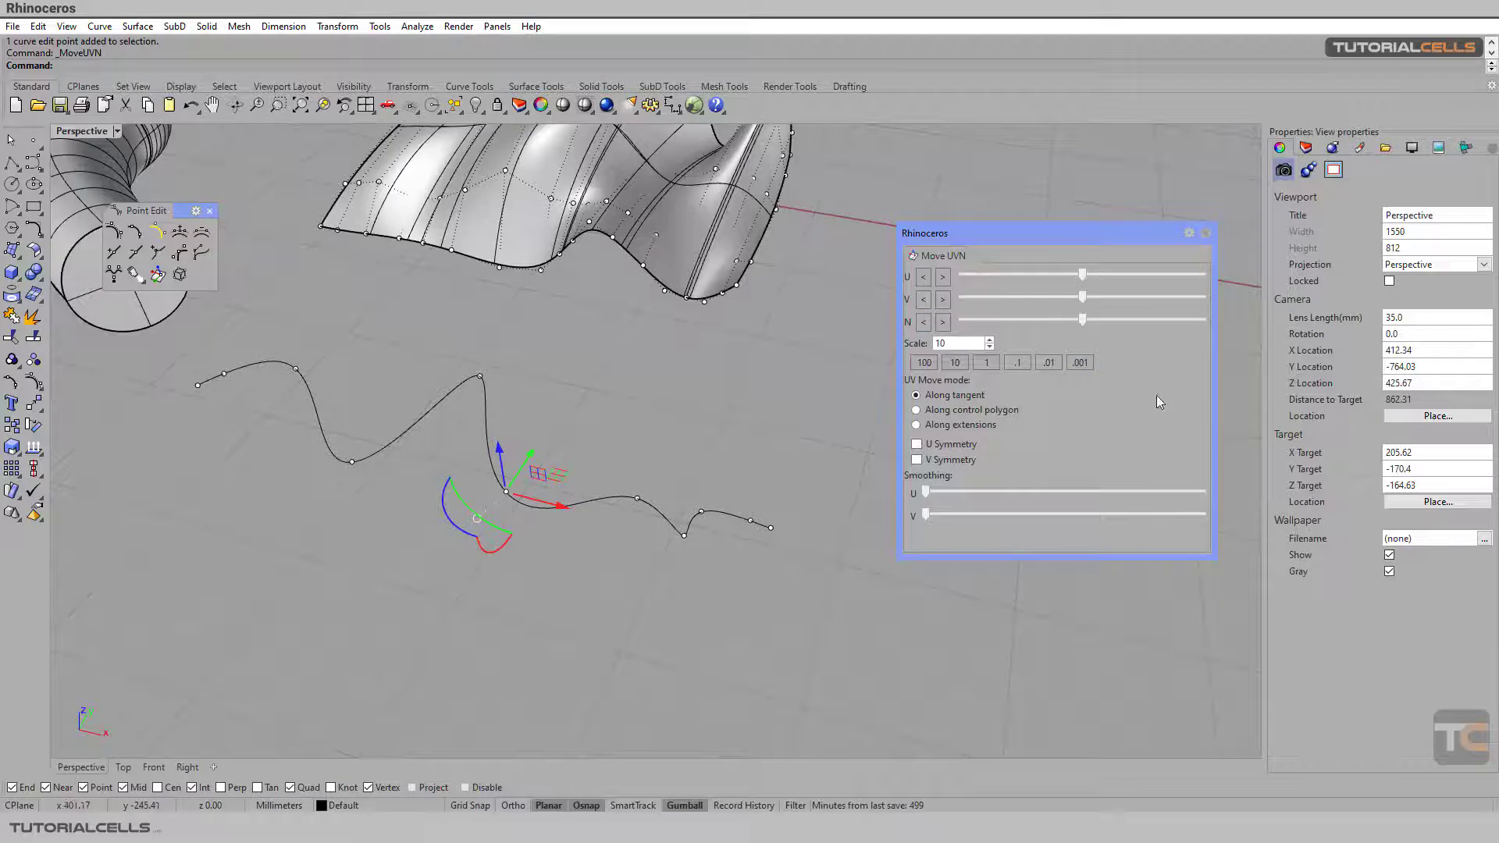
# - Try to reposition control points on the wavy surface and undo the changes
pyautogui.scroll(-6, 656, 423)
pyautogui.keyDown('shift'); pyautogui.moveTo(655, 422); pyautogui.dragTo(595, 606, button='right'); pyautogui.keyUp('shift')
pyautogui.scroll(6, 648, 430)
pyautogui.moveTo(656, 437)
pyautogui.mouseDown(button='right')
pyautogui.moveTo(599, 469)
pyautogui.moveTo(414, 461)
pyautogui.mouseUp(button='right')
pyautogui.scroll(3, 600, 490)
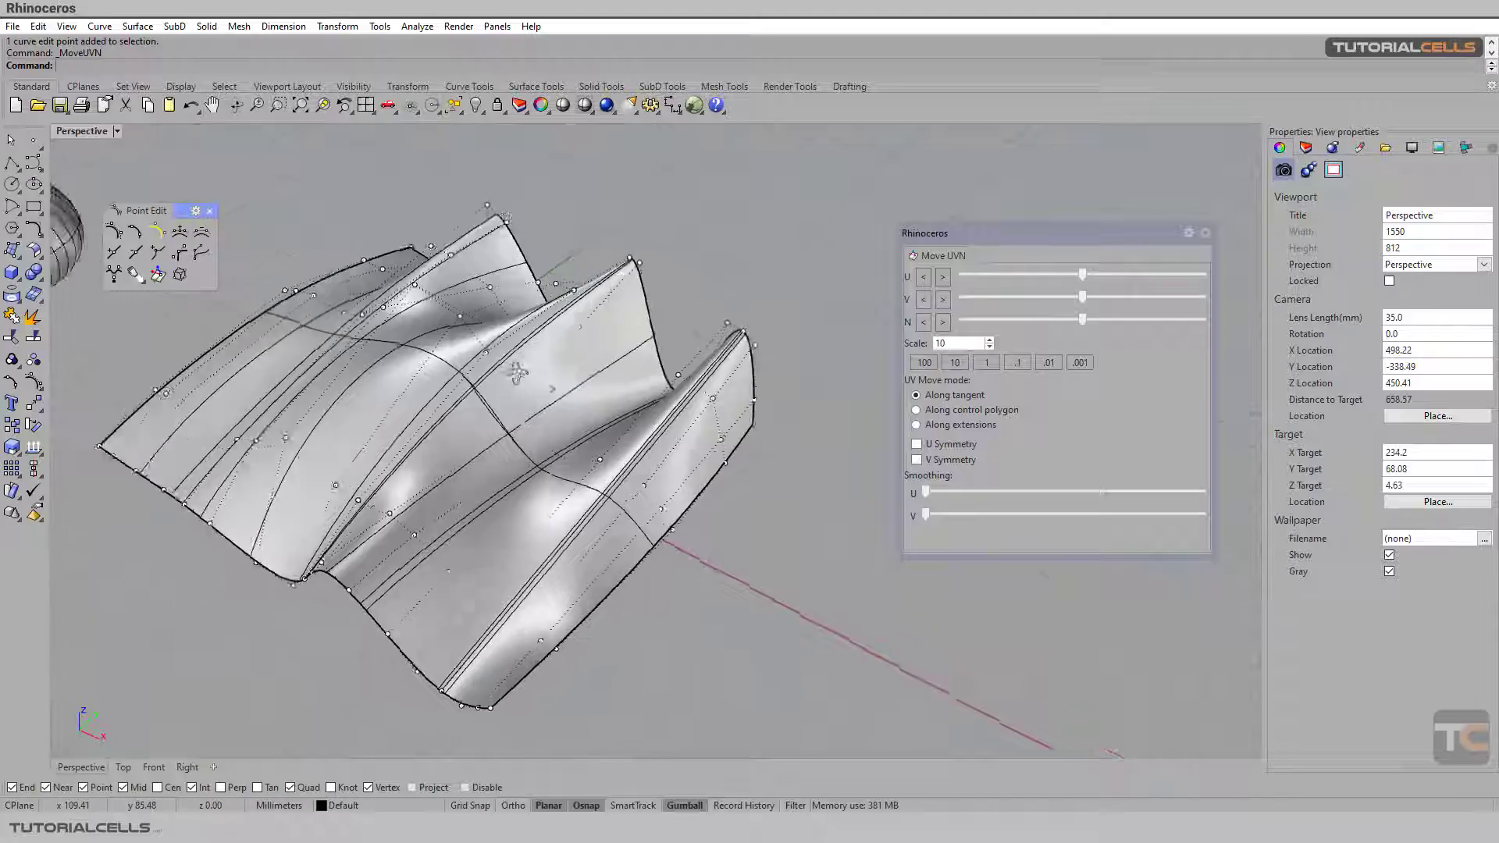
pyautogui.moveTo(527, 373); pyautogui.dragTo(437, 382, button='right')
pyautogui.keyDown('shift'); pyautogui.moveTo(437, 382); pyautogui.dragTo(689, 575, button='right'); pyautogui.keyUp('shift')
pyautogui.moveTo(890, 722); pyautogui.dragTo(897, 720)
pyautogui.moveTo(898, 720)
pyautogui.mouseDown(button='right')
pyautogui.moveTo(614, 502)
pyautogui.moveTo(480, 496)
pyautogui.mouseUp(button='right')
pyautogui.moveTo(466, 401)
pyautogui.mouseDown()
pyautogui.moveTo(581, 454)
pyautogui.moveTo(570, 497)
pyautogui.moveTo(741, 737)
pyautogui.mouseUp()
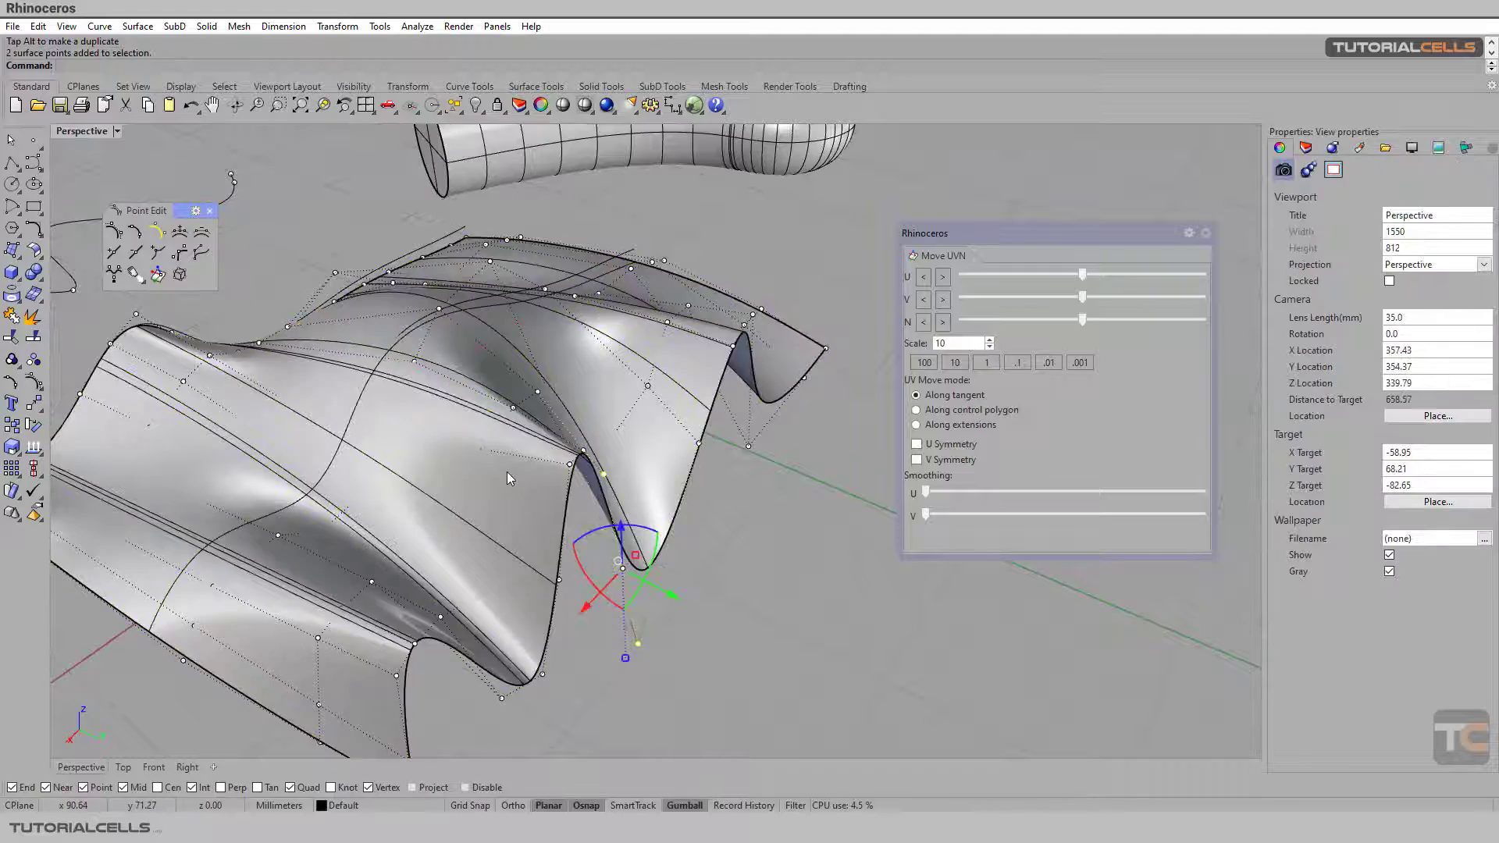
pyautogui.hotkey('ctrl', 'z')
pyautogui.hotkey('ctrl', 'z')
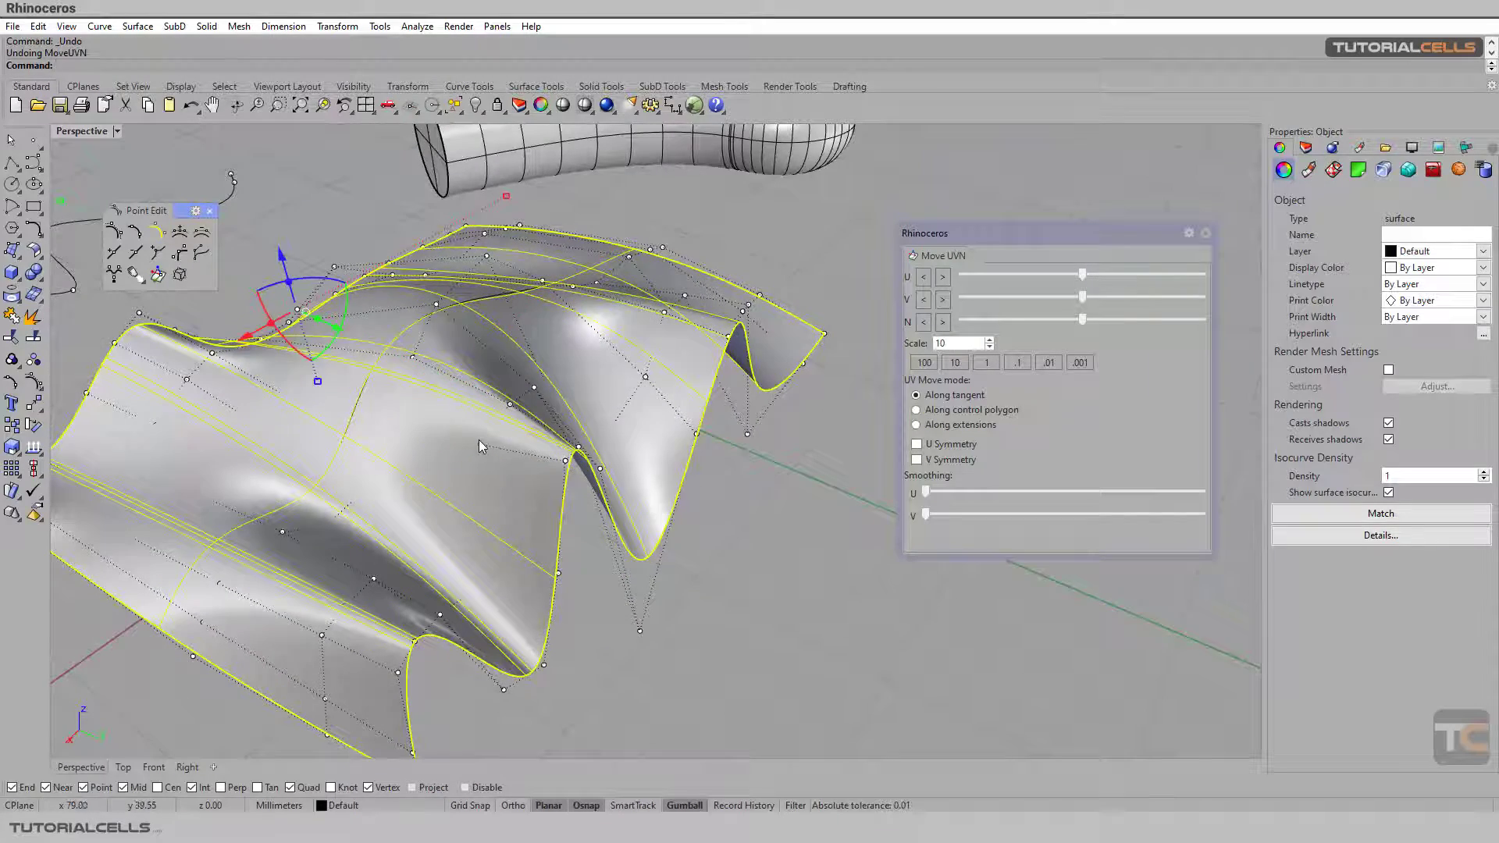
# - Select a single control point on the wavy surface close to its edge between two folds
pyautogui.click(481, 442)
pyautogui.moveTo(495, 485); pyautogui.dragTo(437, 412, button='right')
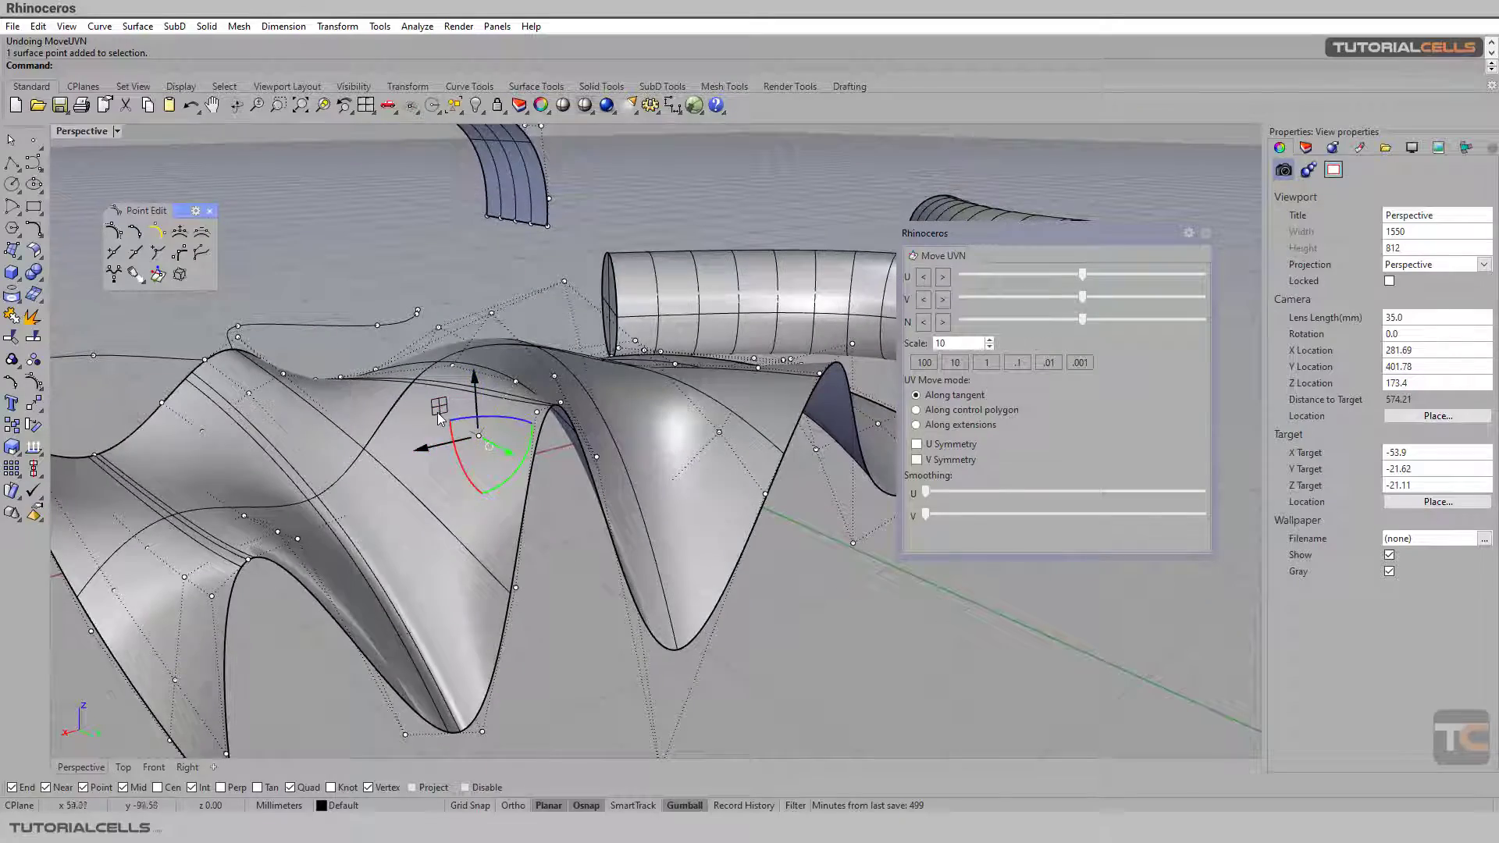
pyautogui.scroll(5, 439, 409)
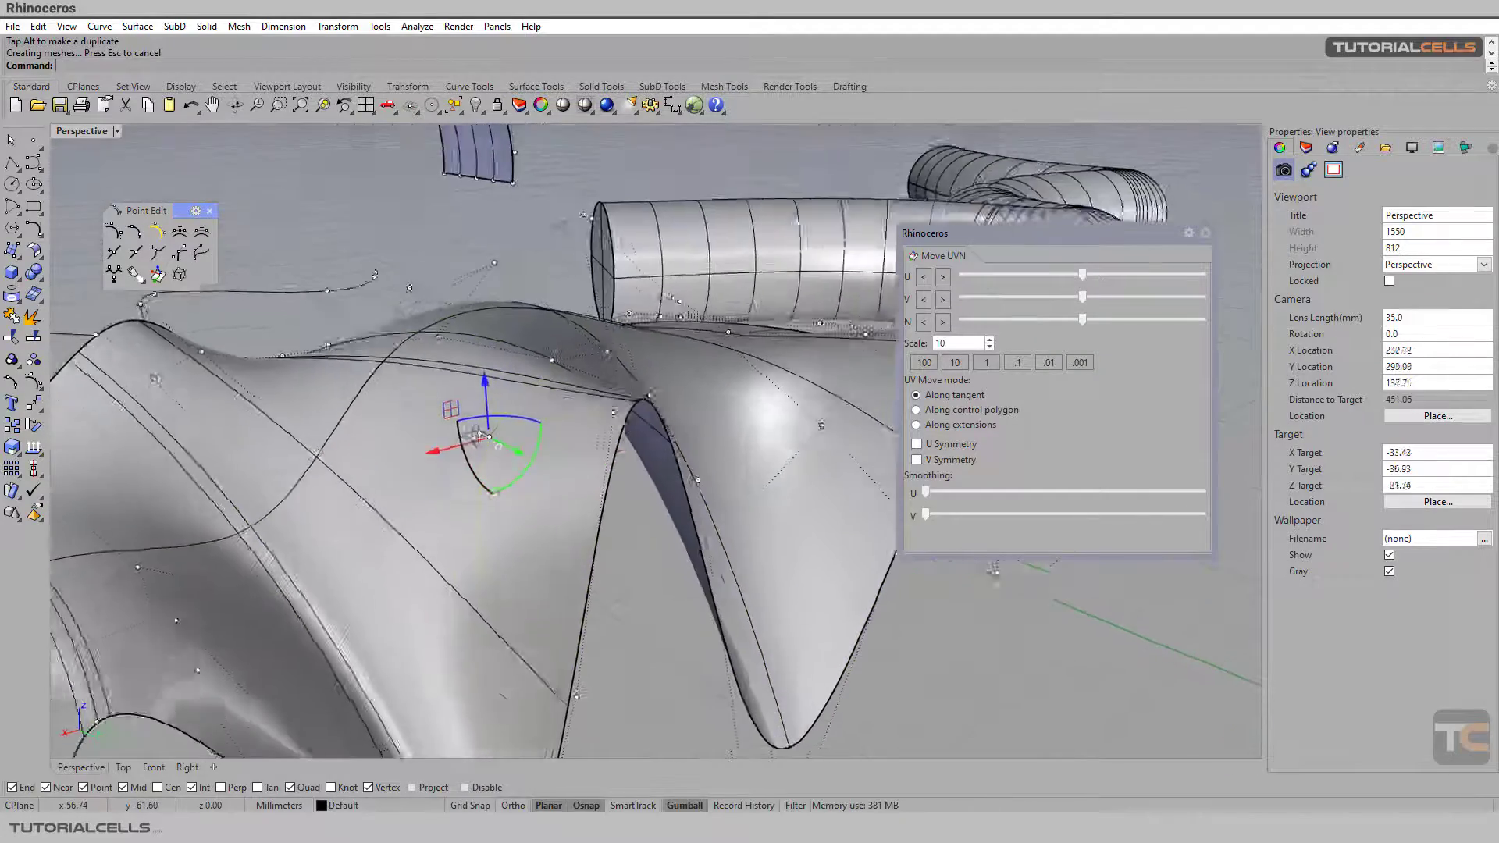
pyautogui.moveTo(439, 409); pyautogui.dragTo(584, 398, button='right')
pyautogui.click(582, 410)
pyautogui.scroll(4, 582, 412)
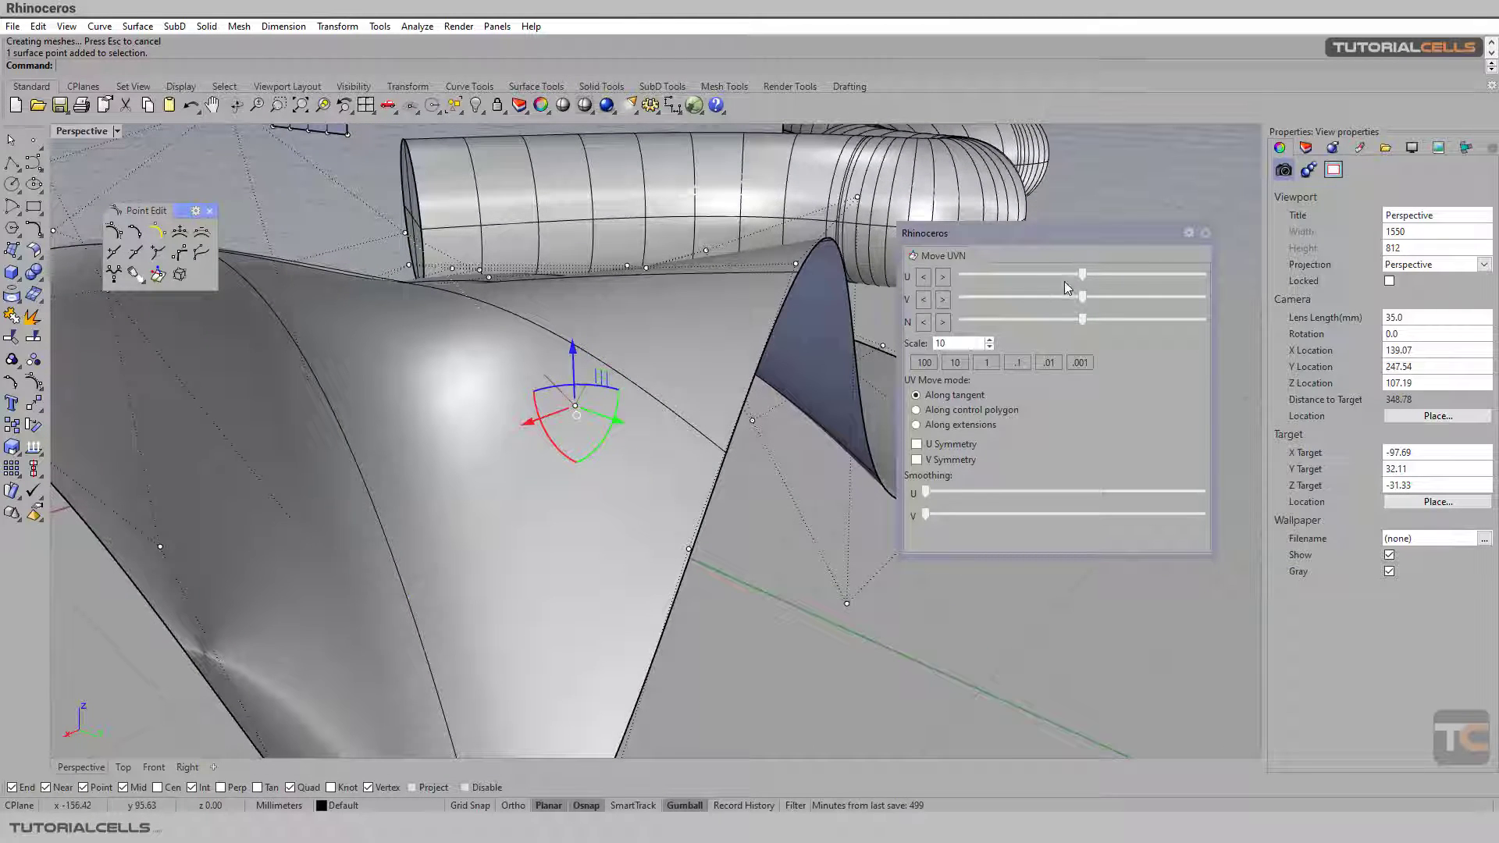
# - Shift the wavy surface's control point along its U, V and N directions in Along tangent mode
pyautogui.moveTo(1083, 275); pyautogui.dragTo(1007, 301)
pyautogui.moveTo(681, 388); pyautogui.dragTo(628, 343, button='right')
pyautogui.moveTo(1077, 299)
pyautogui.mouseDown()
pyautogui.moveTo(1112, 298)
pyautogui.moveTo(1082, 300)
pyautogui.mouseUp()
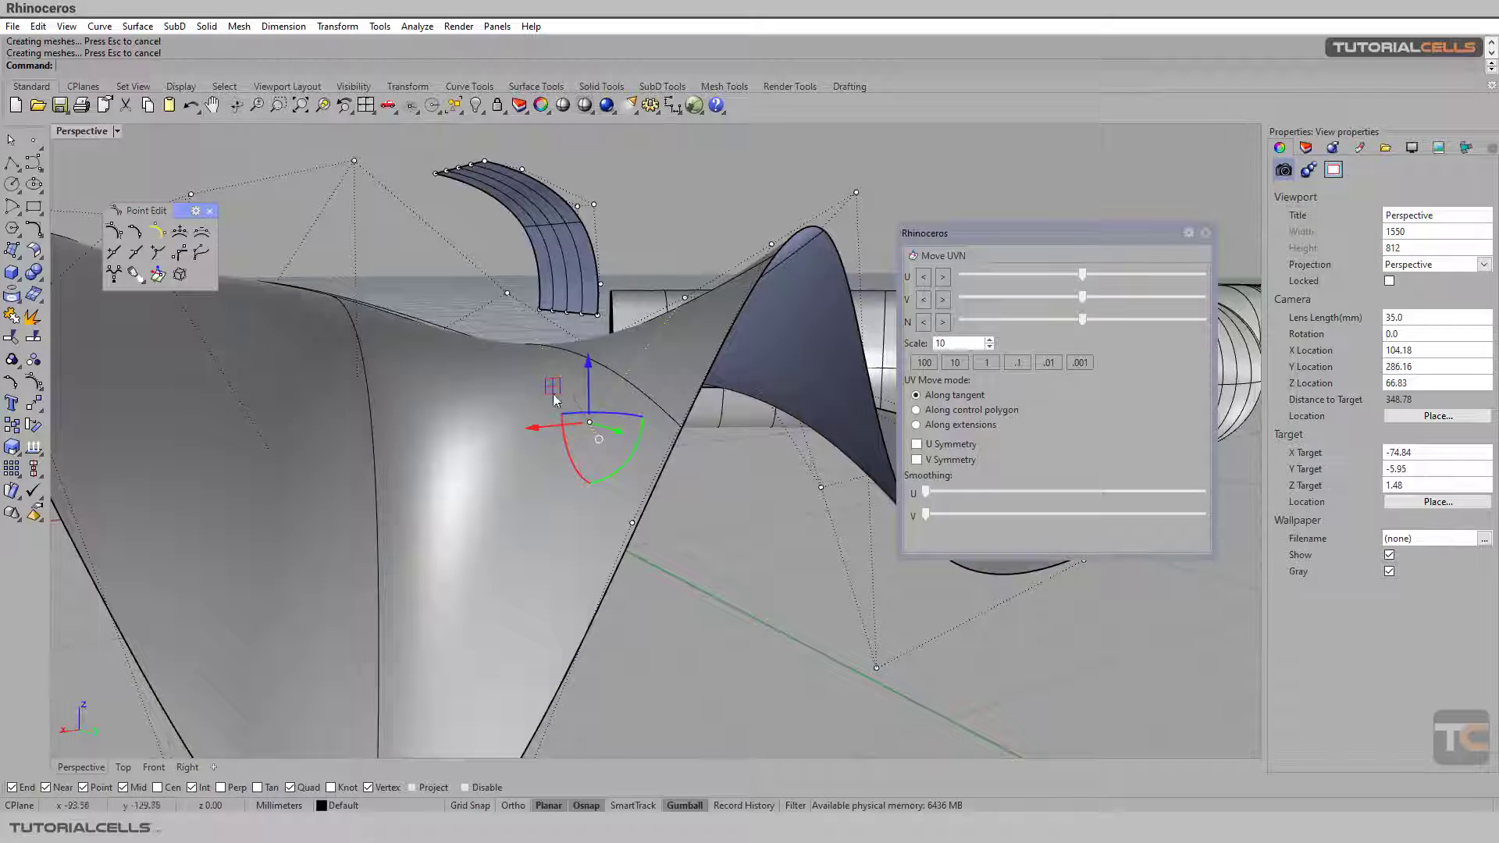
pyautogui.moveTo(1089, 324); pyautogui.dragTo(1186, 326)
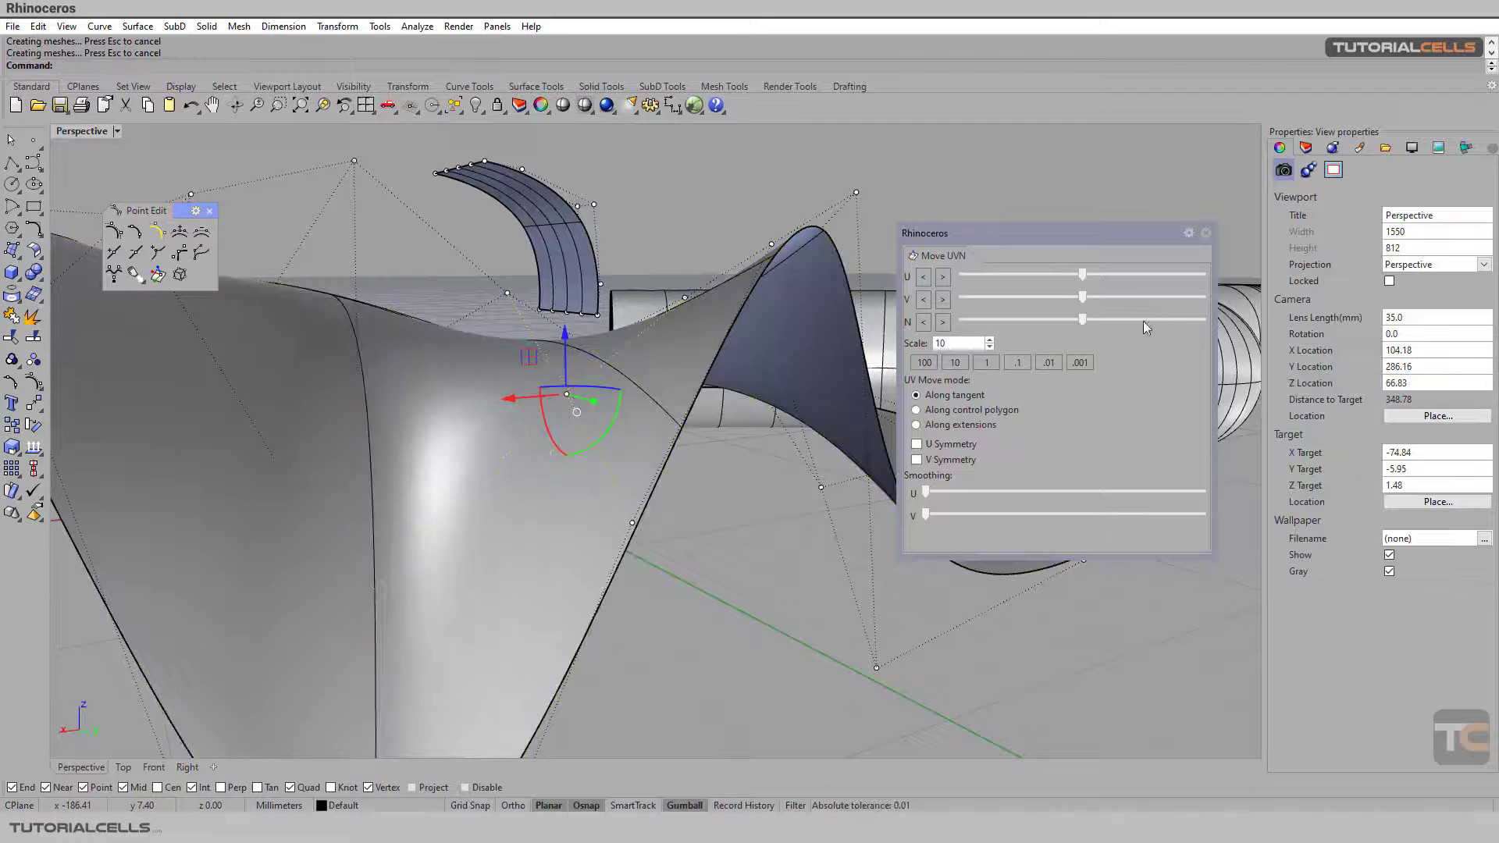
pyautogui.moveTo(1090, 324); pyautogui.dragTo(1060, 328)
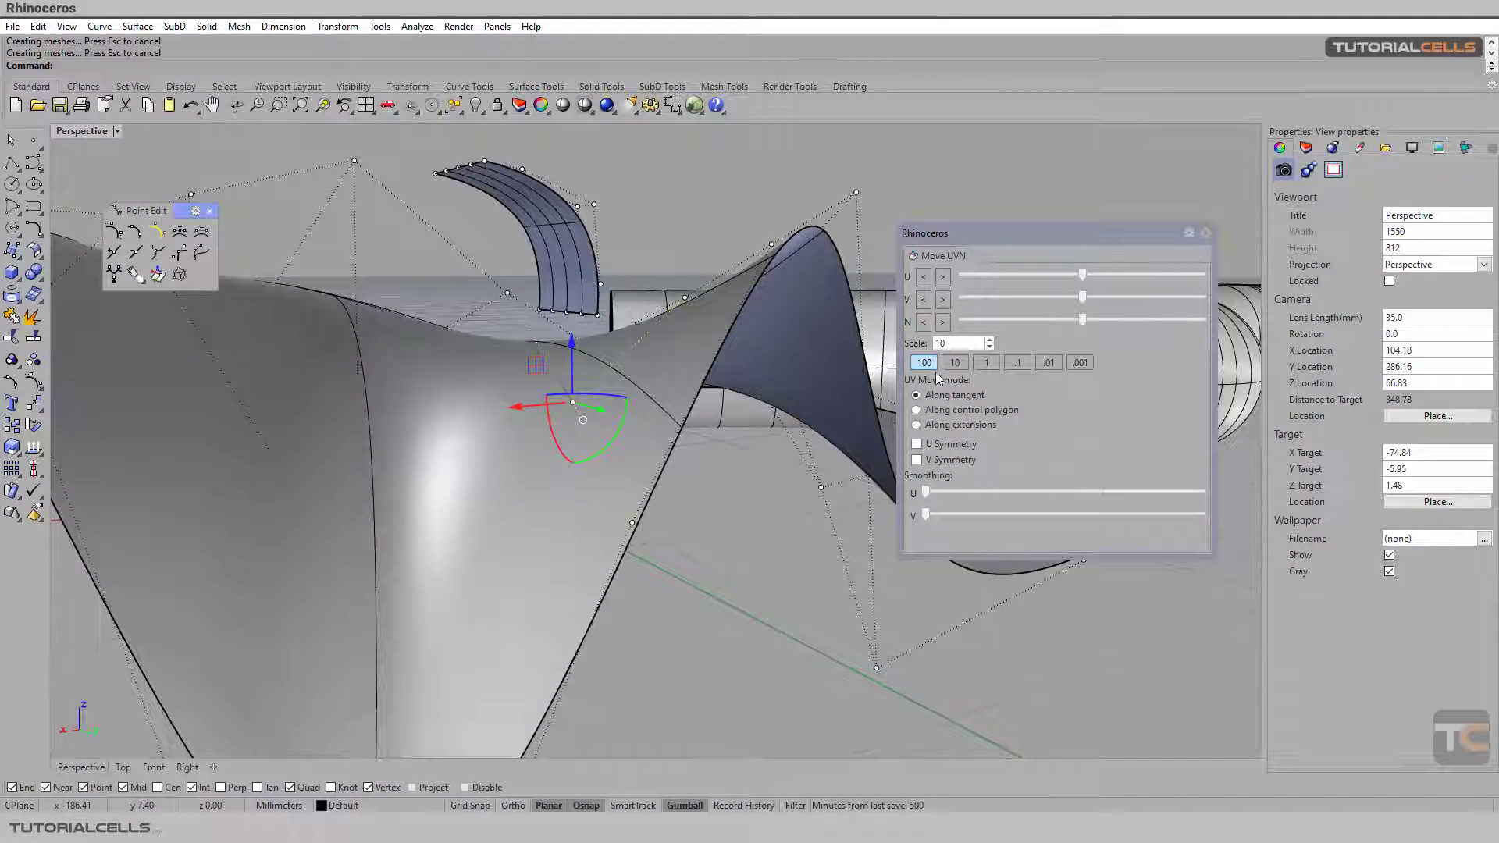
pyautogui.moveTo(737, 537); pyautogui.dragTo(748, 448, button='right')
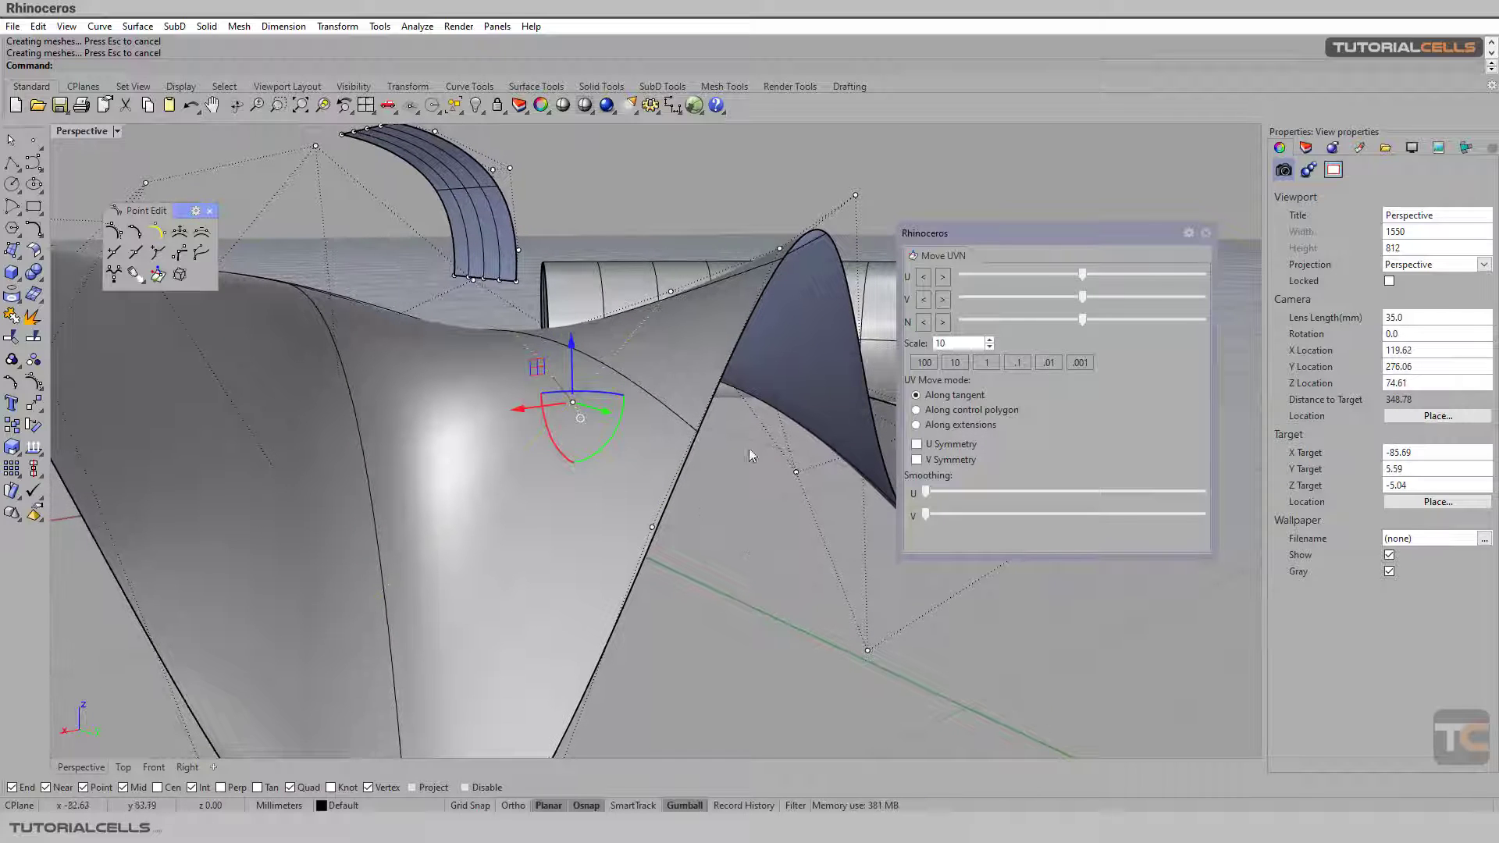
# - Change the UV move mode to Along control polygon and nudge the surface point back and forth in V and U
pyautogui.click(916, 411)
pyautogui.moveTo(565, 480); pyautogui.dragTo(657, 513, button='right')
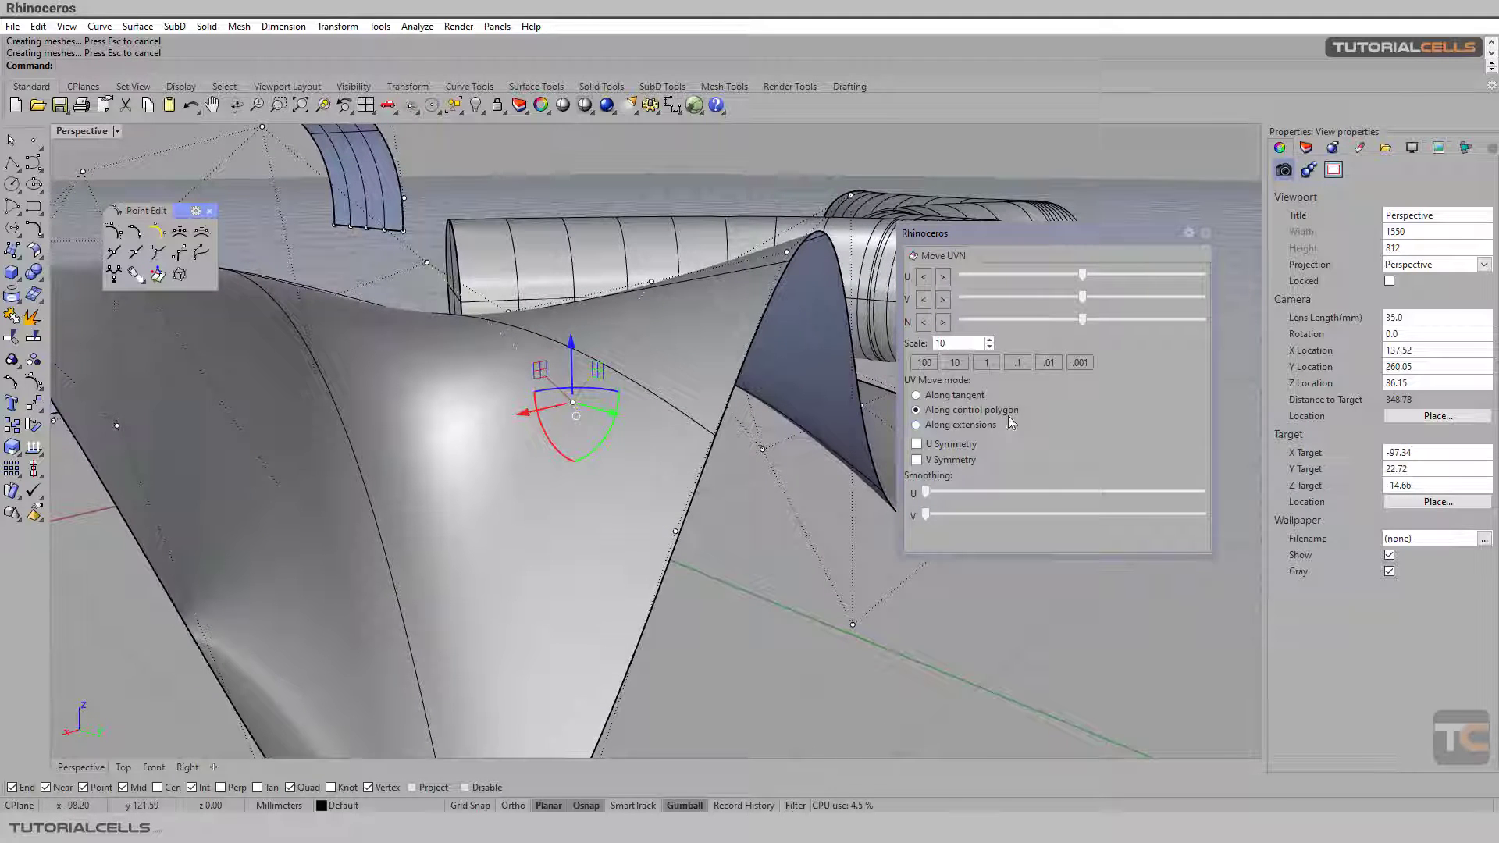
pyautogui.click(942, 300)
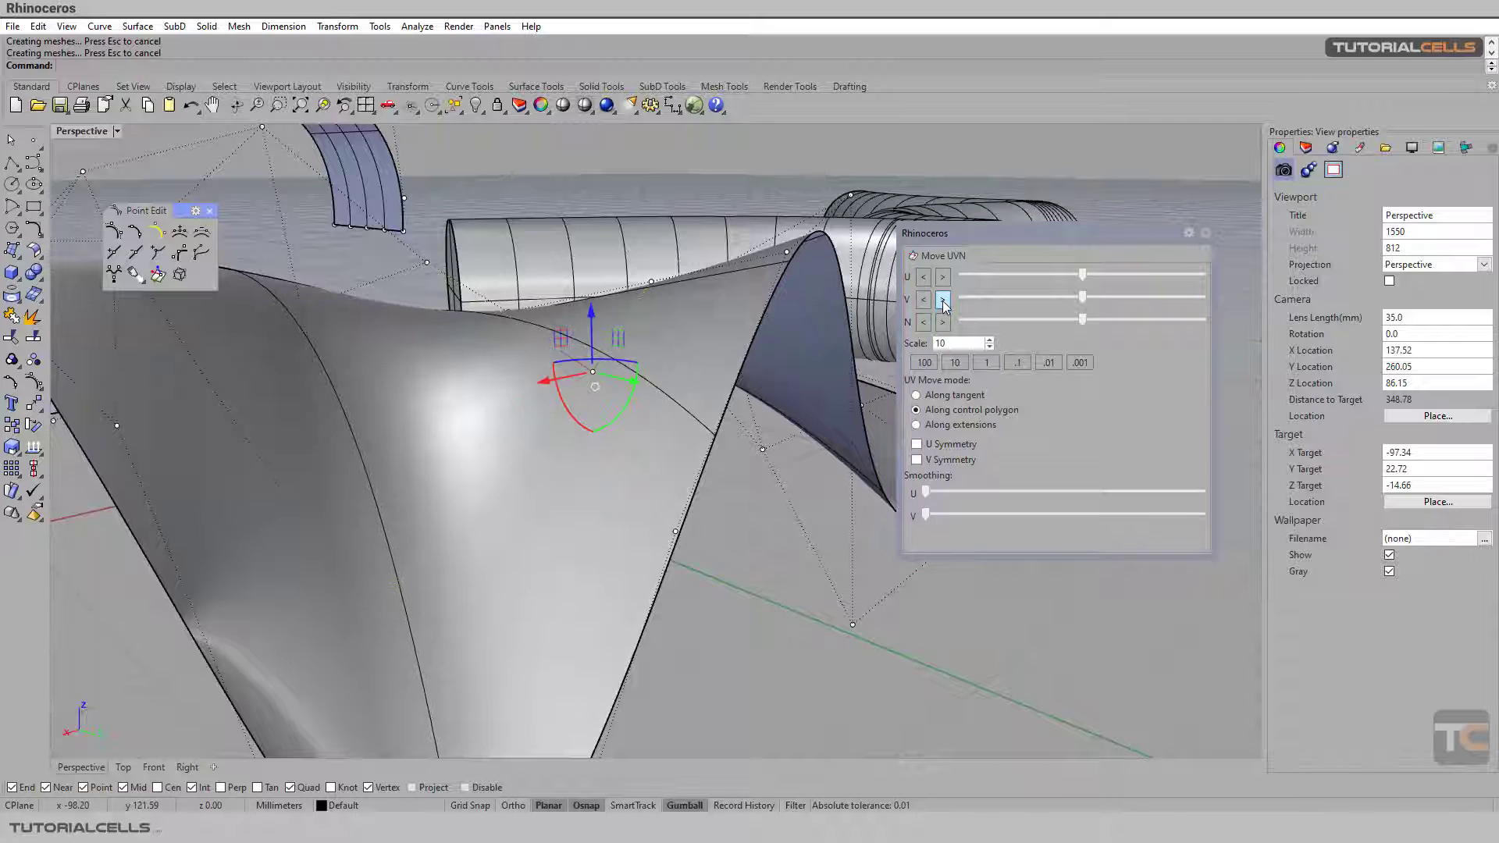
pyautogui.click(924, 300)
pyautogui.click(943, 277)
pyautogui.click(943, 278)
pyautogui.click(923, 279)
pyautogui.click(924, 279)
pyautogui.moveTo(441, 308)
pyautogui.mouseDown(button='right')
pyautogui.moveTo(444, 326)
pyautogui.moveTo(442, 295)
pyautogui.mouseUp(button='right')
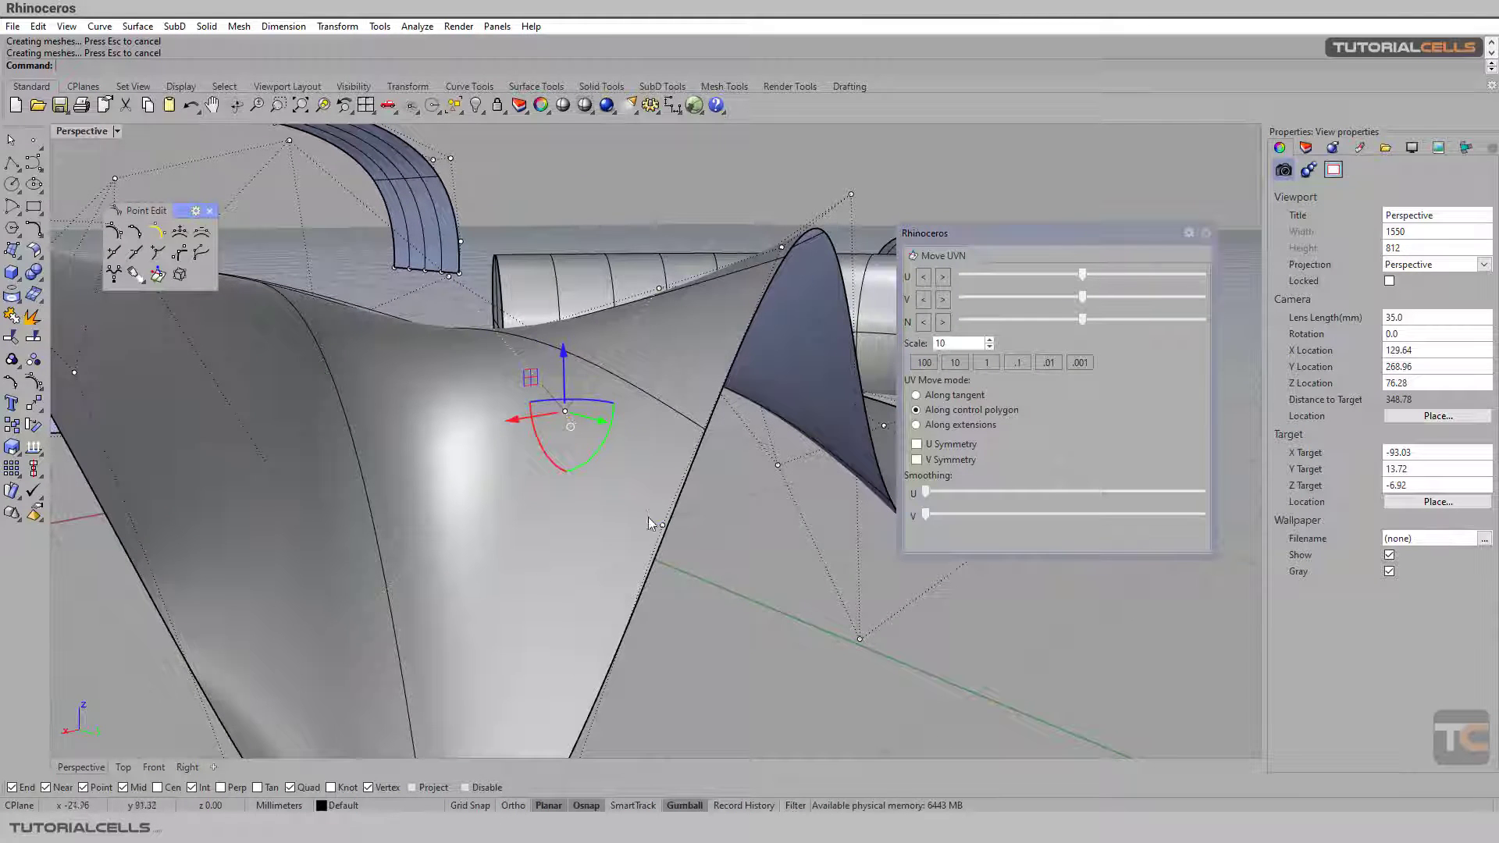
pyautogui.moveTo(631, 521); pyautogui.dragTo(654, 539, button='right')
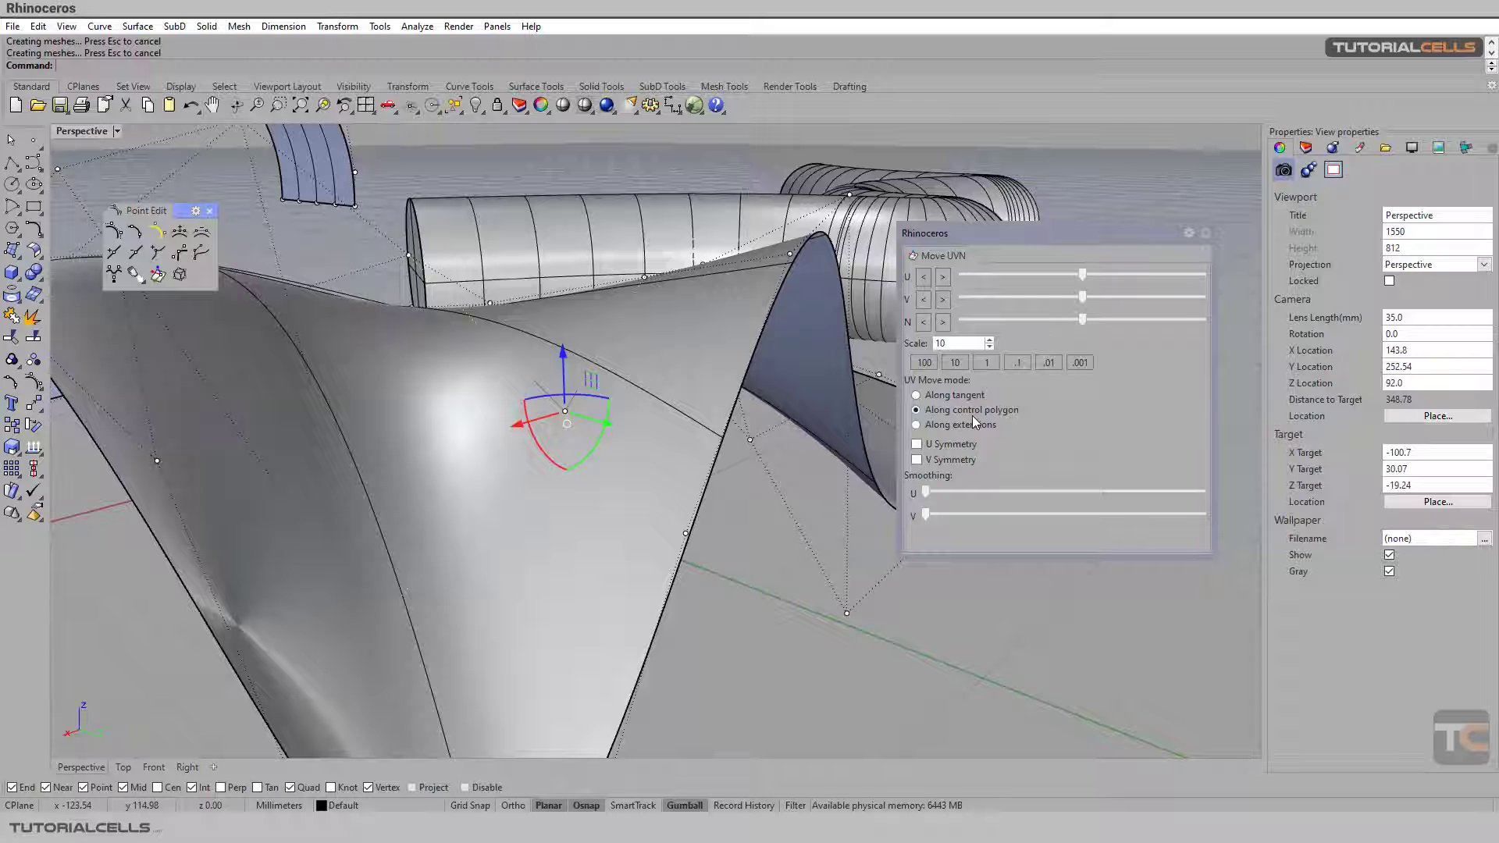
# - Set the UV move mode to Along extensions and return it to Along tangent
pyautogui.click(918, 426)
pyautogui.scroll(-3, 739, 515)
pyautogui.moveTo(704, 542); pyautogui.dragTo(704, 548, button='right')
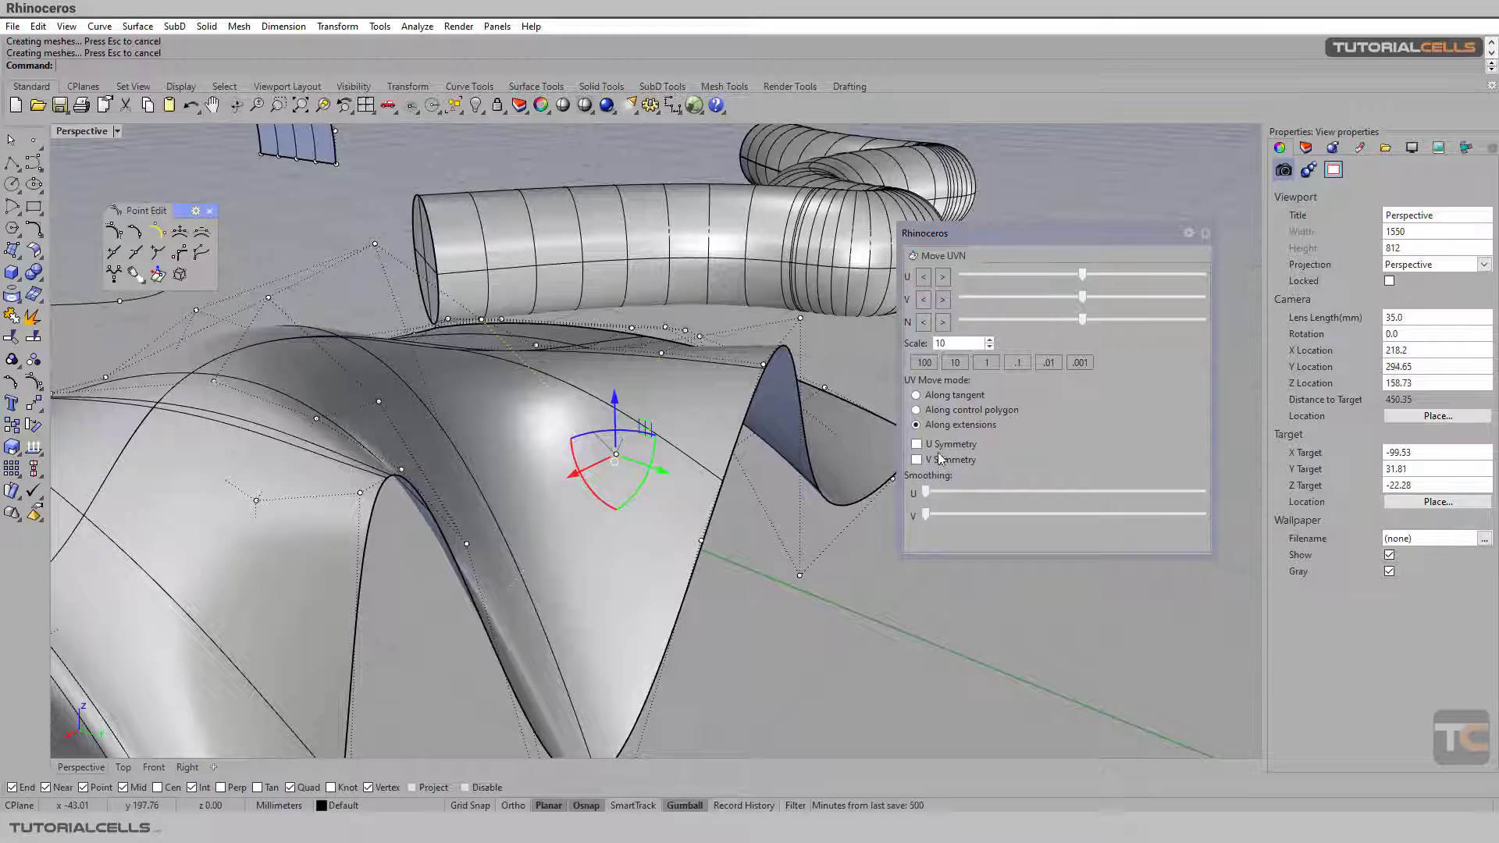
pyautogui.click(918, 397)
pyautogui.click(917, 396)
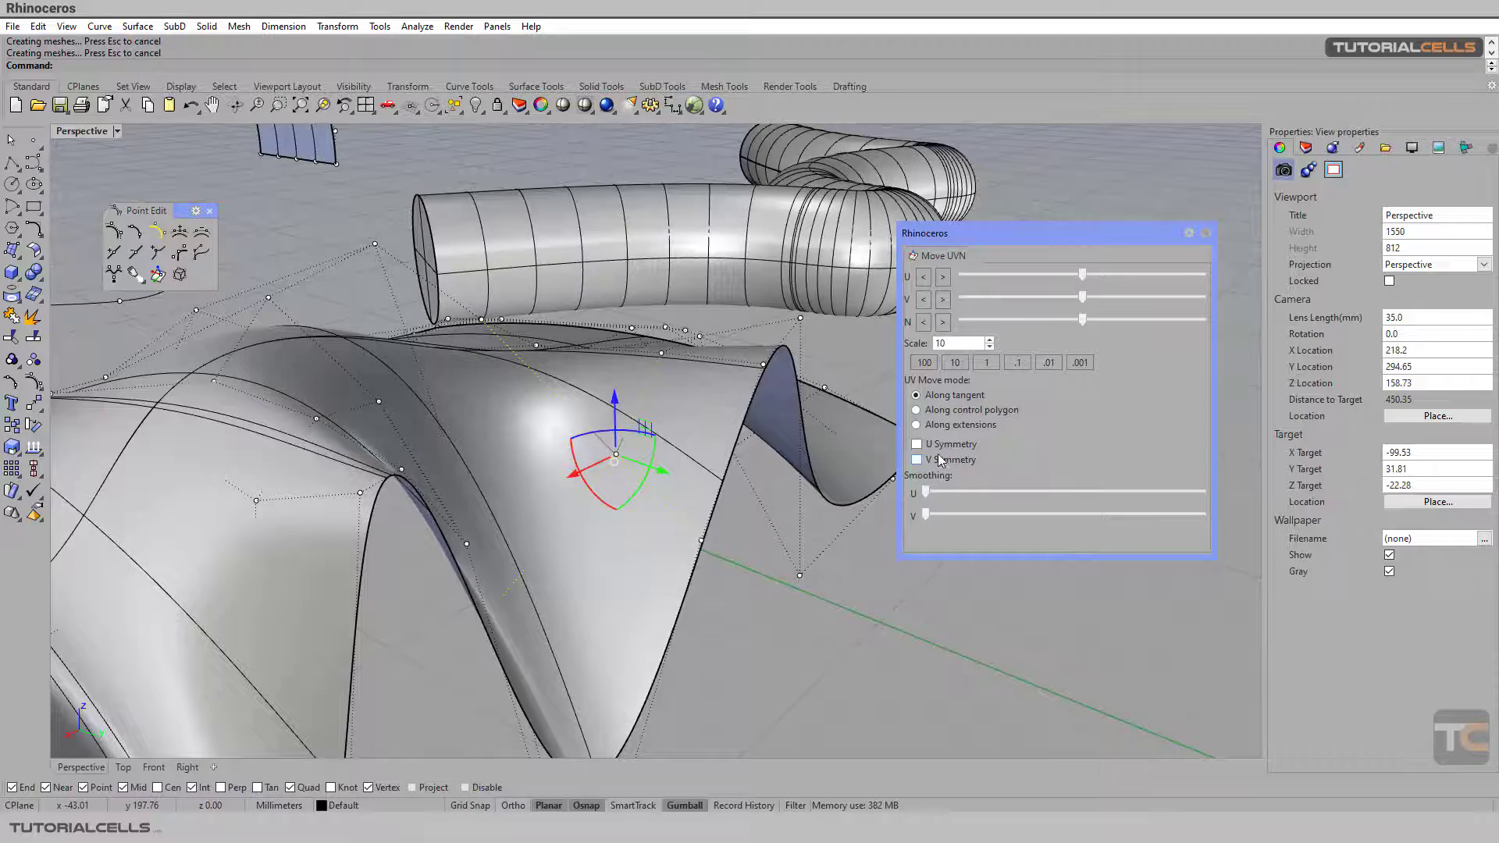
# - Select an inner row of five control points on the arched surface and undo a trial gumball shift of it
pyautogui.scroll(-6, 616, 533)
pyautogui.scroll(-6, 565, 527)
pyautogui.moveTo(565, 528); pyautogui.dragTo(1022, 498, button='right')
pyautogui.scroll(3, 796, 613)
pyautogui.scroll(4, 796, 614)
pyautogui.moveTo(745, 620); pyautogui.dragTo(791, 534, button='right')
pyautogui.keyDown('shift'); pyautogui.moveTo(723, 494); pyautogui.dragTo(716, 487, button='right'); pyautogui.keyUp('shift')
pyautogui.click(431, 381)
pyautogui.moveTo(443, 383); pyautogui.dragTo(772, 461, button='right')
pyautogui.moveTo(691, 483); pyautogui.dragTo(704, 246, button='right')
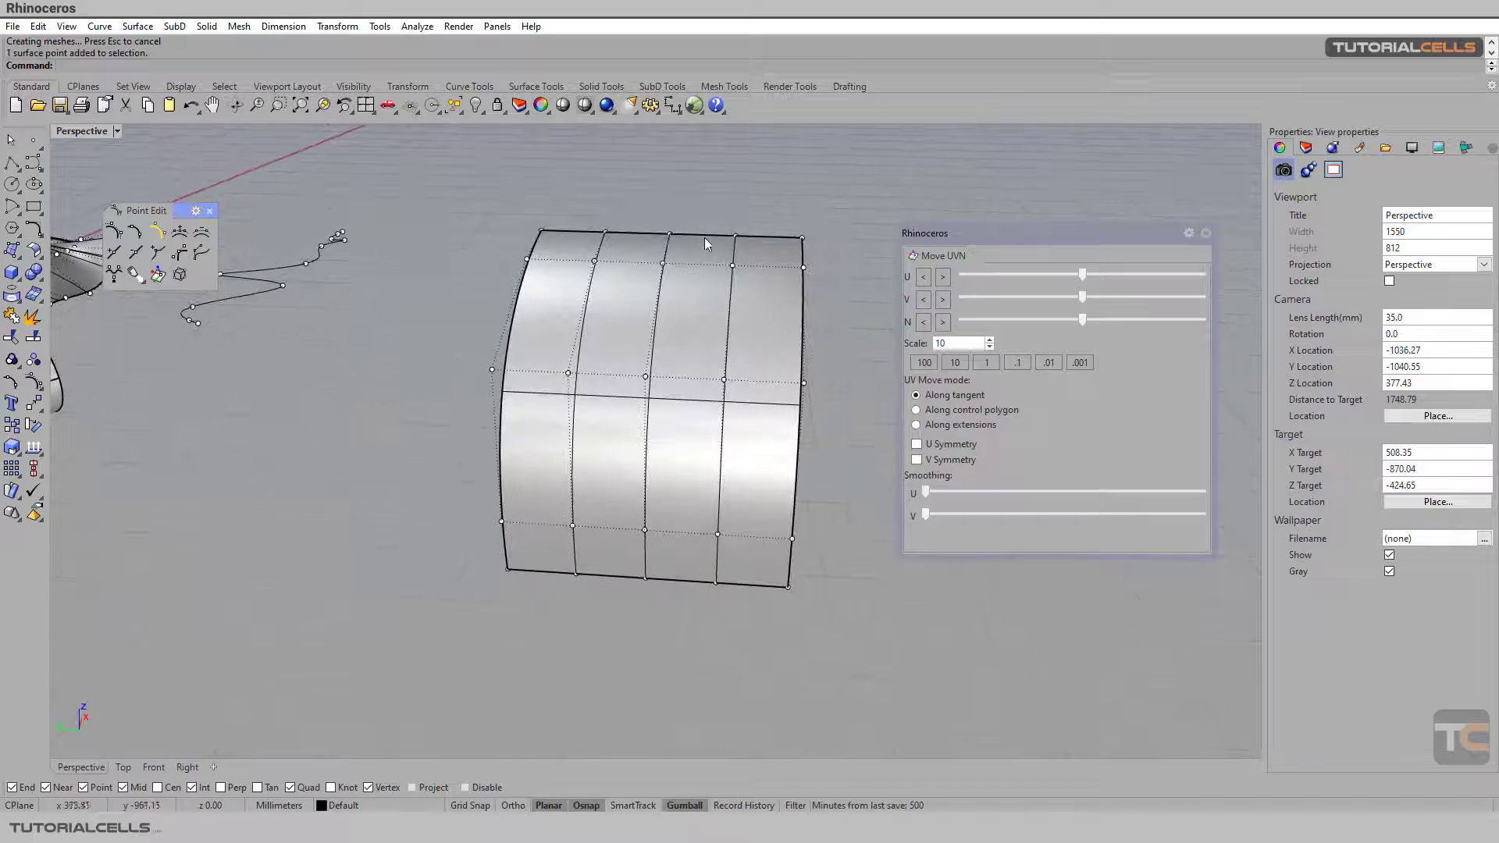
pyautogui.moveTo(697, 196); pyautogui.dragTo(747, 617)
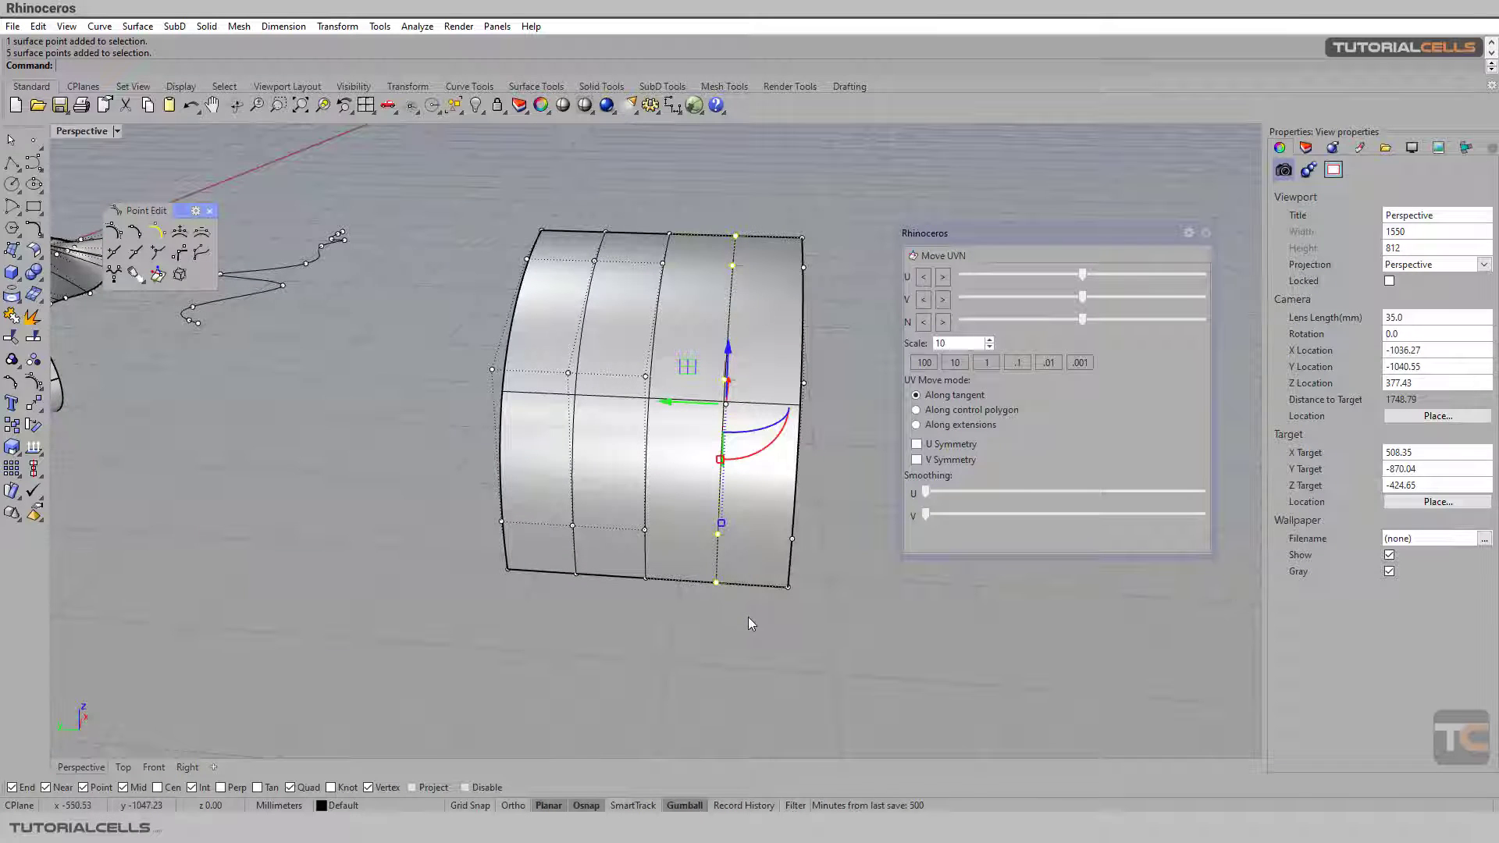
pyautogui.moveTo(668, 399)
pyautogui.mouseDown()
pyautogui.moveTo(655, 398)
pyautogui.moveTo(667, 399)
pyautogui.mouseUp()
pyautogui.hotkey('ctrl', 'z')
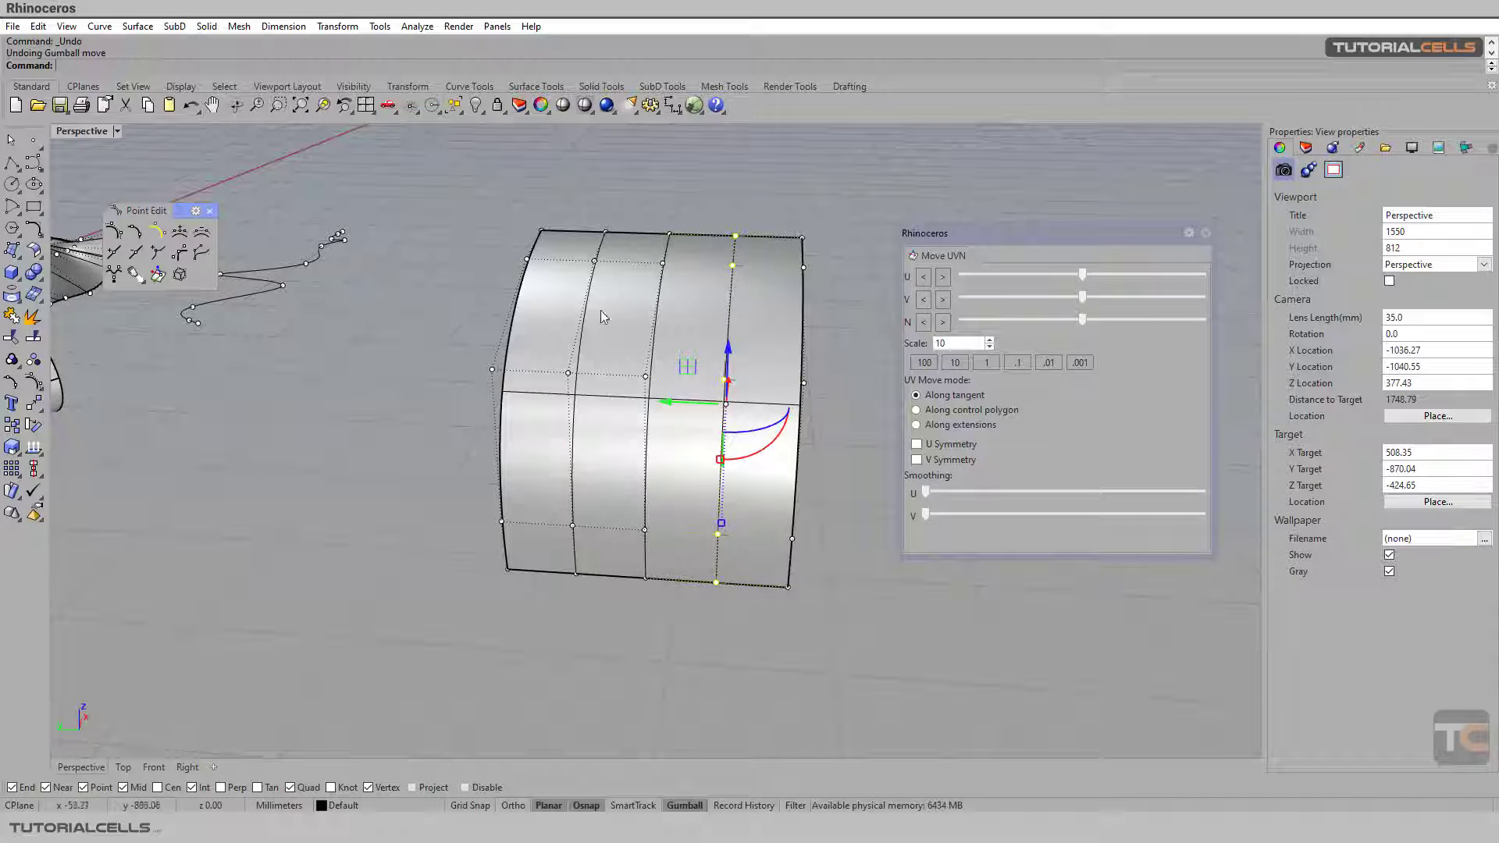
# - Add the opposite inner row of five control points to the selection and enable U Symmetry and V Symmetry
pyautogui.moveTo(586, 367); pyautogui.dragTo(609, 361, button='right')
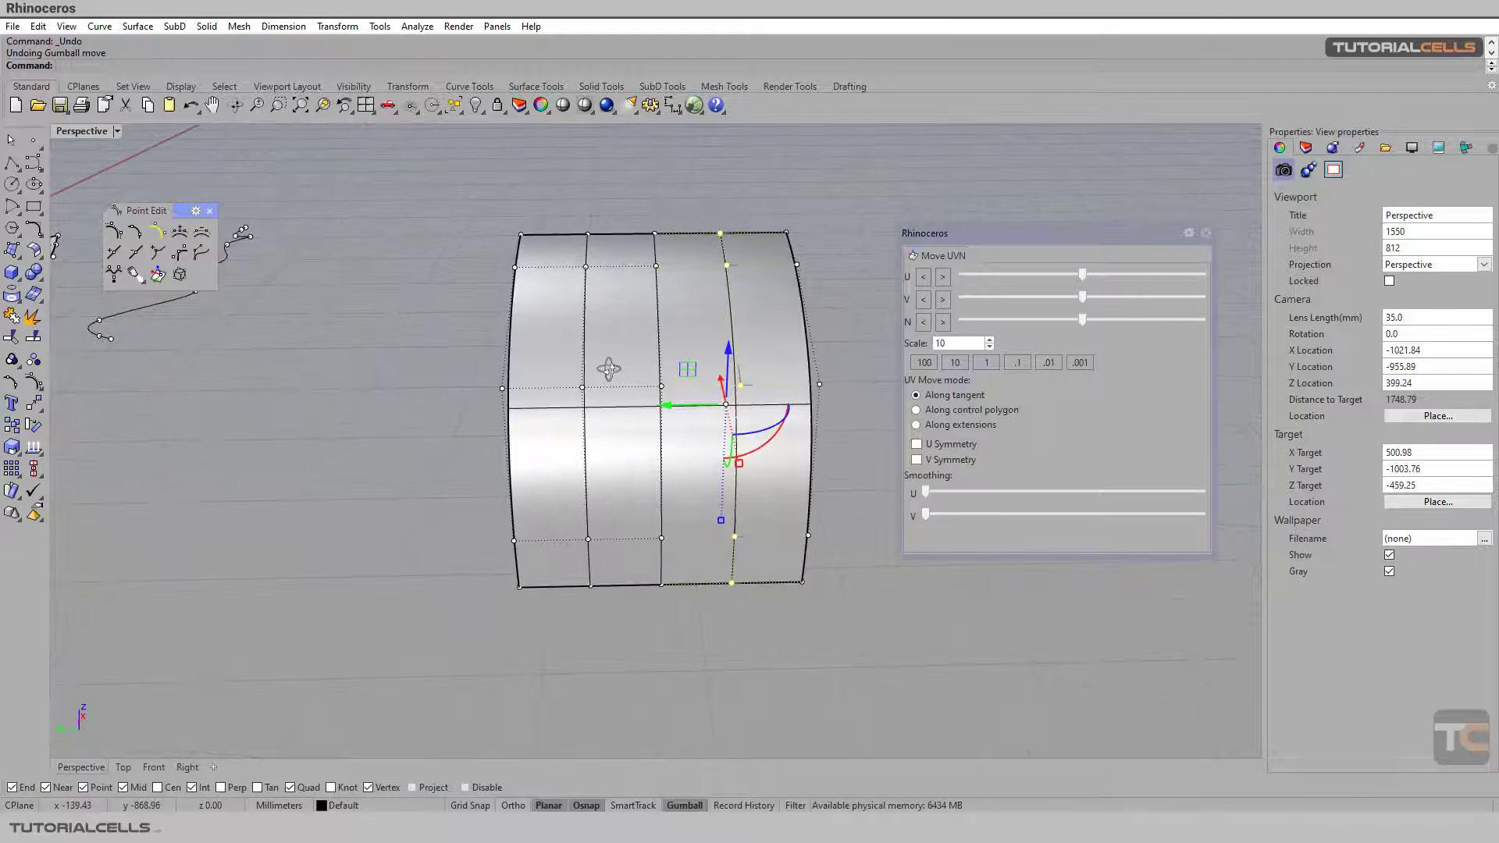
pyautogui.keyDown('shift'); pyautogui.moveTo(560, 197); pyautogui.dragTo(617, 639); pyautogui.keyUp('shift')
pyautogui.moveTo(617, 507); pyautogui.dragTo(605, 426, button='right')
pyautogui.click(917, 444)
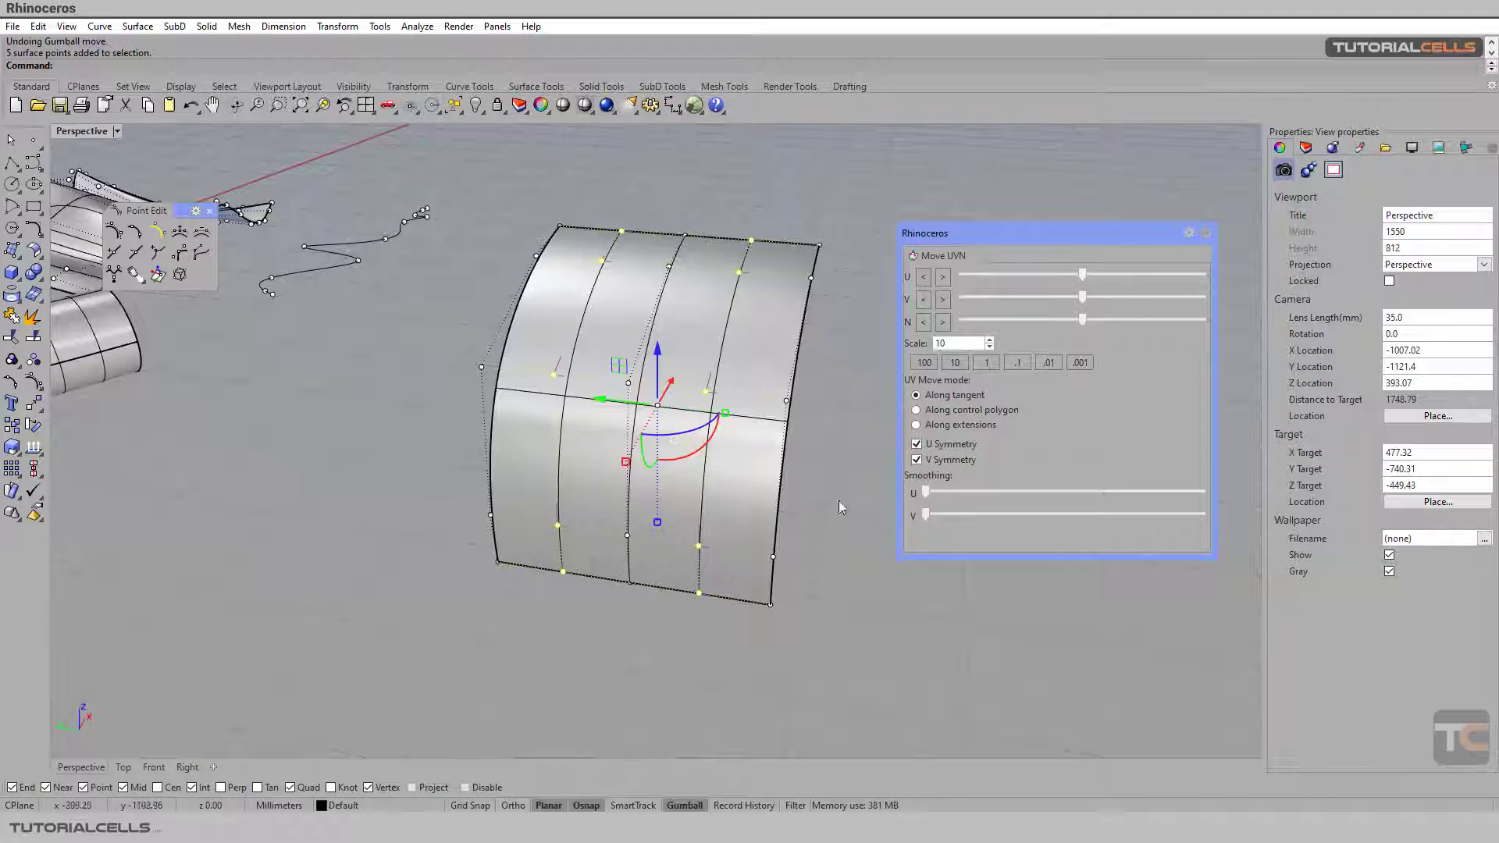
# - Nudge both selected rows of the arched surface back and forth in the U direction, ending with two positive nudges
pyautogui.click(942, 281)
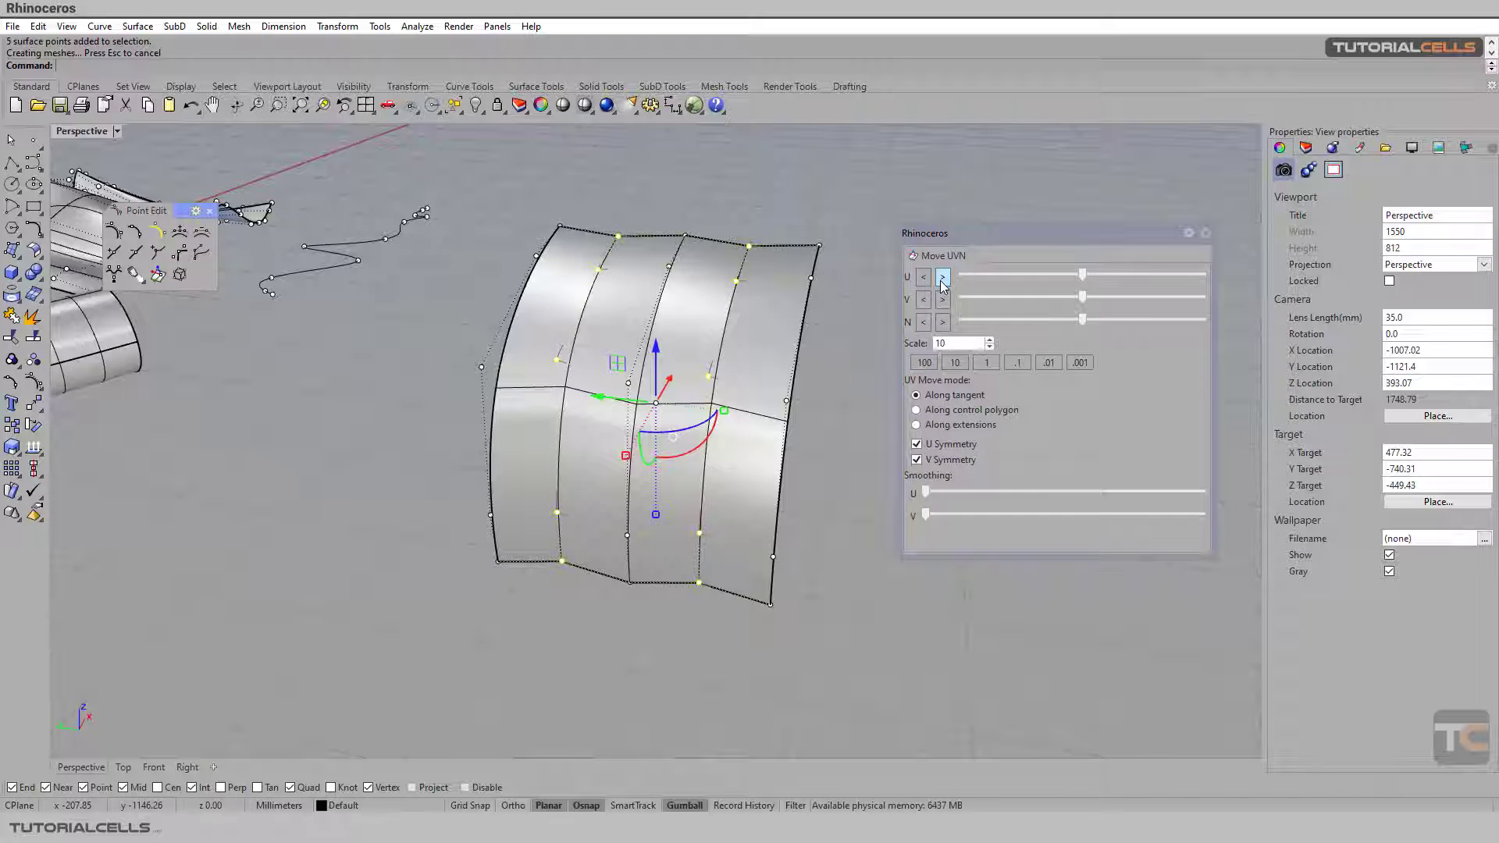
pyautogui.click(941, 282)
pyautogui.click(925, 283)
pyautogui.click(924, 282)
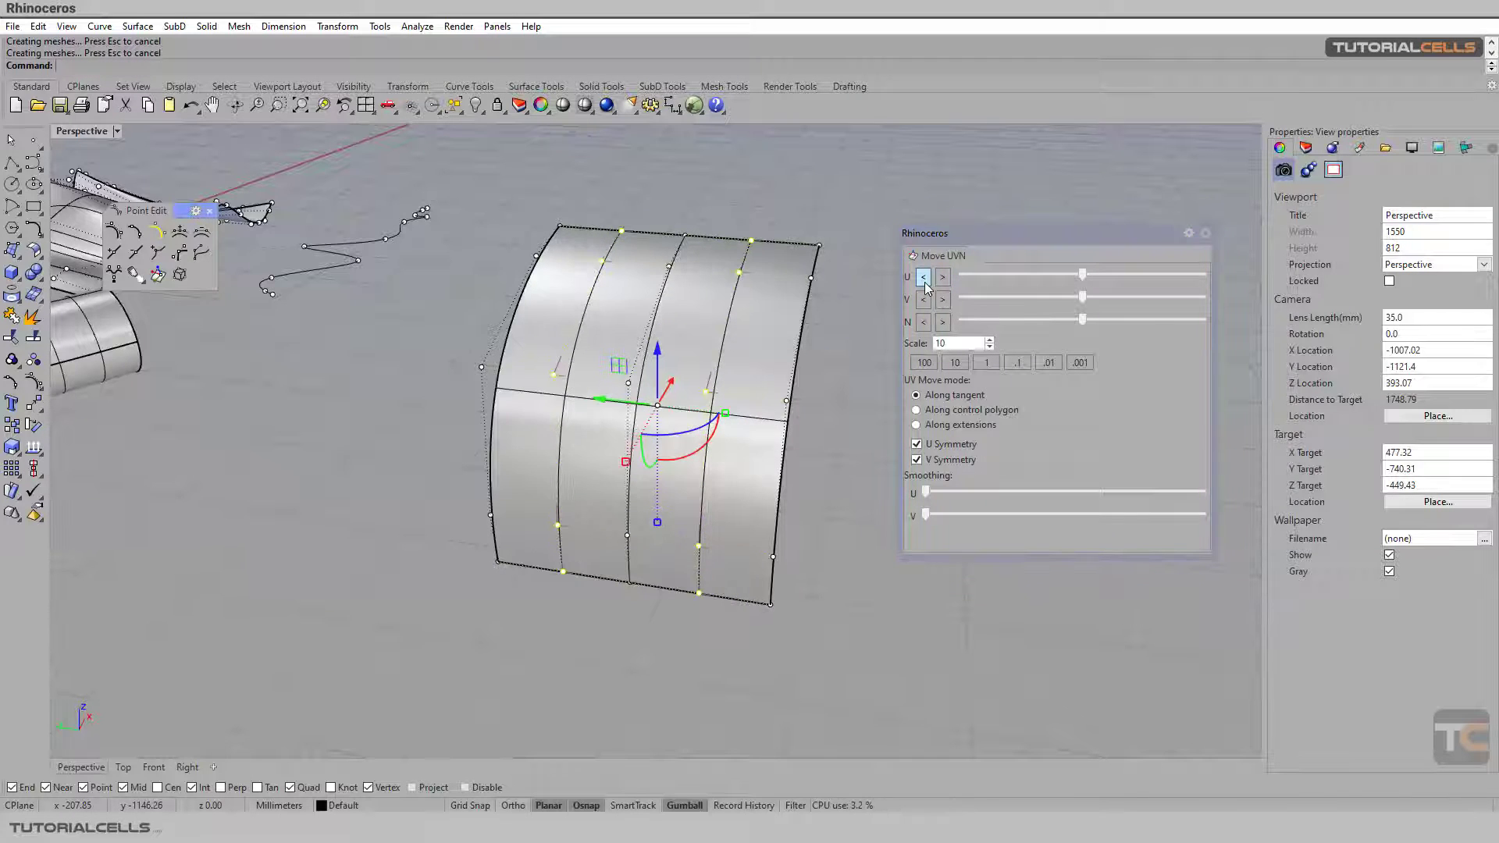
pyautogui.click(924, 282)
pyautogui.click(940, 286)
pyautogui.click(941, 283)
# - Nudge both selected rows twice in positive V and three times in negative V
pyautogui.click(942, 300)
pyautogui.click(942, 300)
pyautogui.click(924, 301)
pyautogui.click(925, 301)
pyautogui.click(924, 301)
# - Move both selected rows three nudges in negative U and check the arched surface's reshaped folds
pyautogui.click(923, 278)
pyautogui.click(924, 277)
pyautogui.click(925, 281)
pyautogui.moveTo(786, 368); pyautogui.dragTo(687, 303, button='right')
pyautogui.moveTo(769, 430); pyautogui.dragTo(842, 425, button='right')
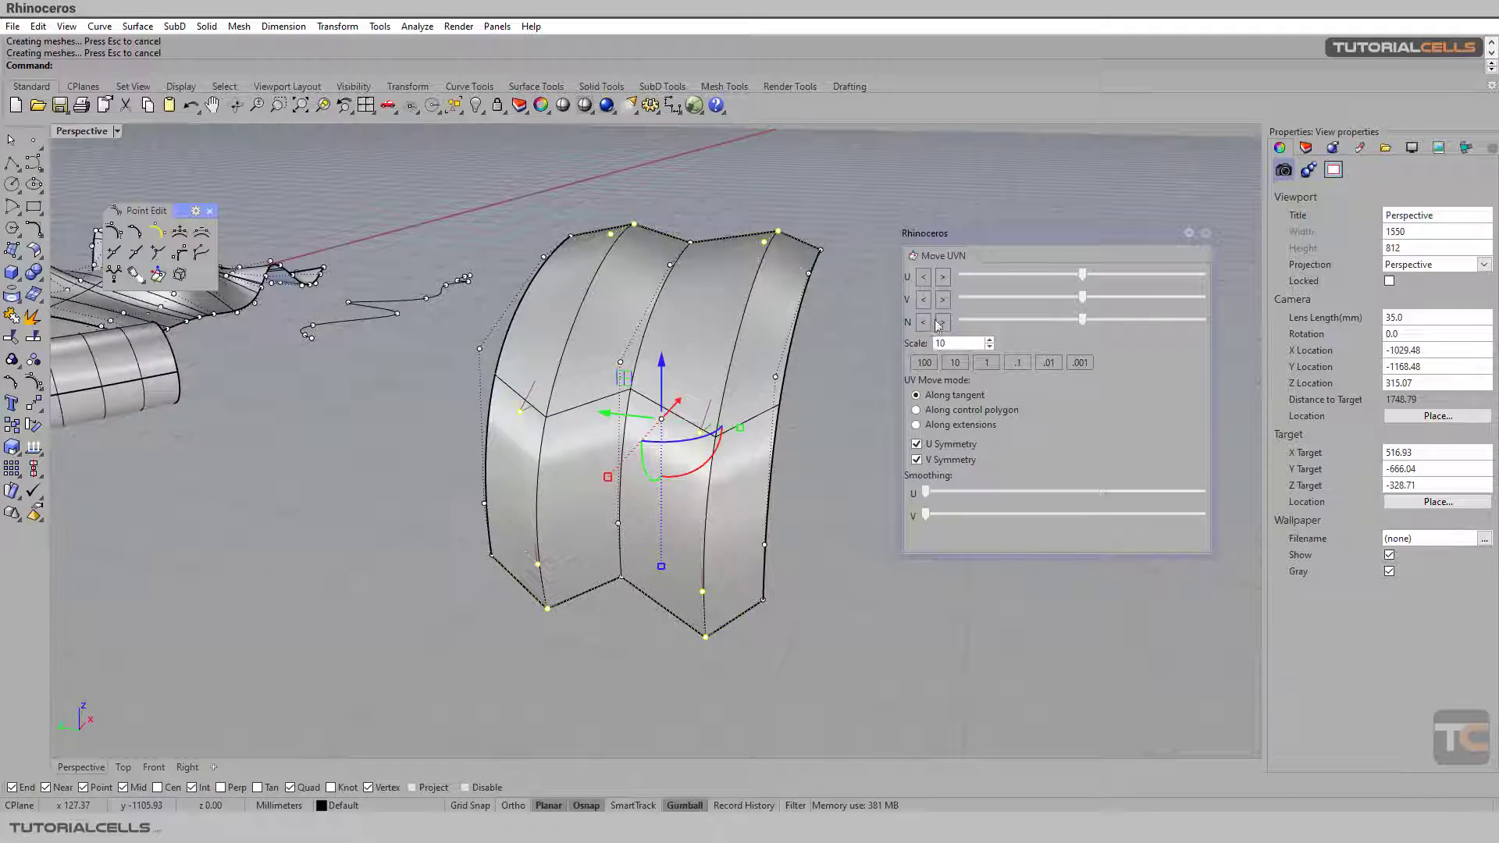
# - Undo the recent Move UVN nudges on the arched surface and disable U Symmetry and V Symmetry
pyautogui.hotkey('ctrl', 'z')
pyautogui.hotkey('ctrl', 'z')
pyautogui.hotkey('ctrl', 'z')
pyautogui.hotkey('ctrl', 'z')
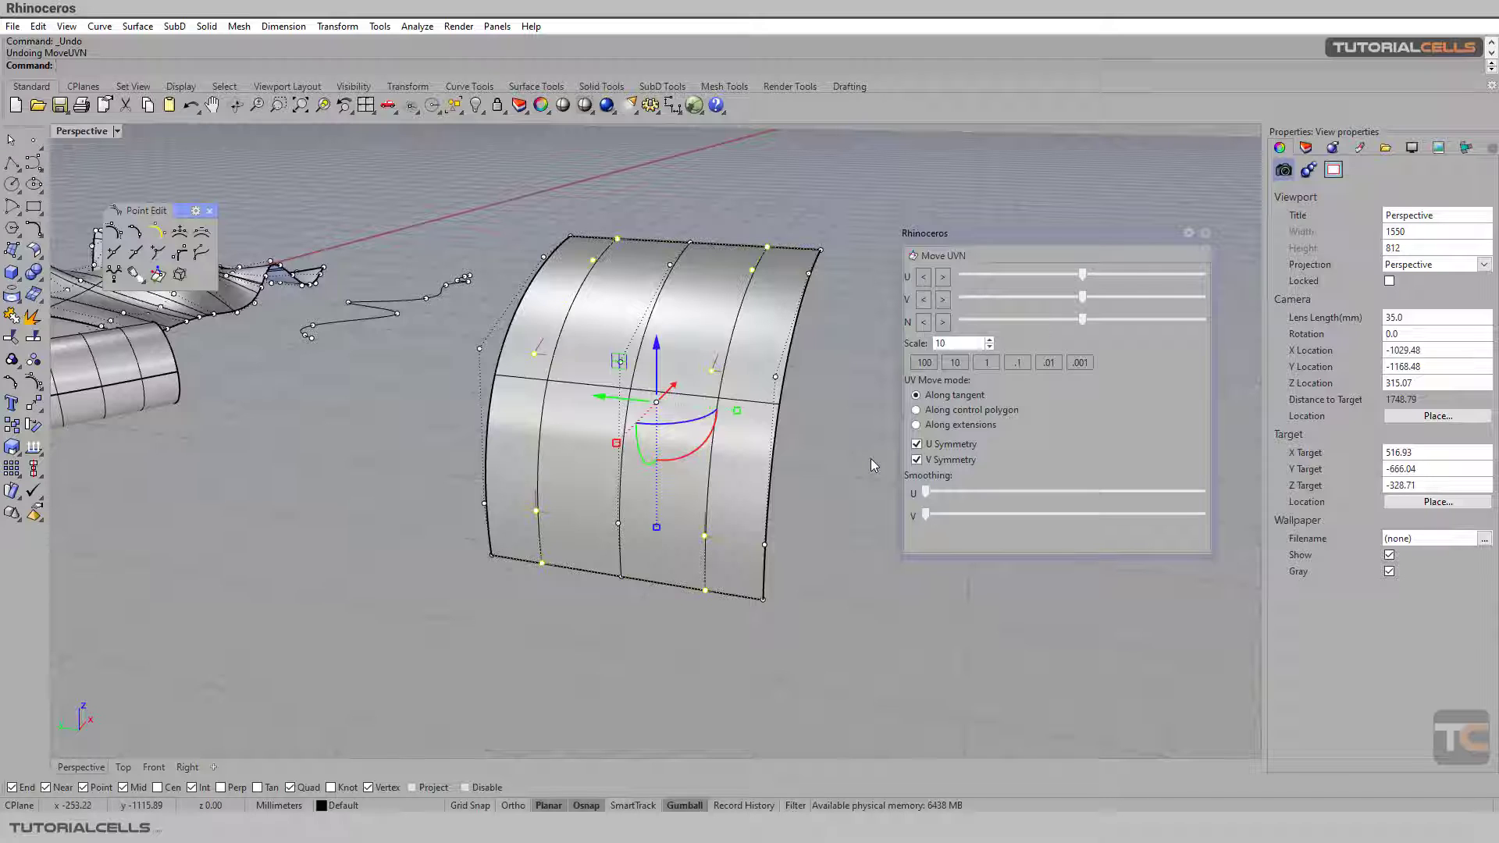
pyautogui.click(917, 460)
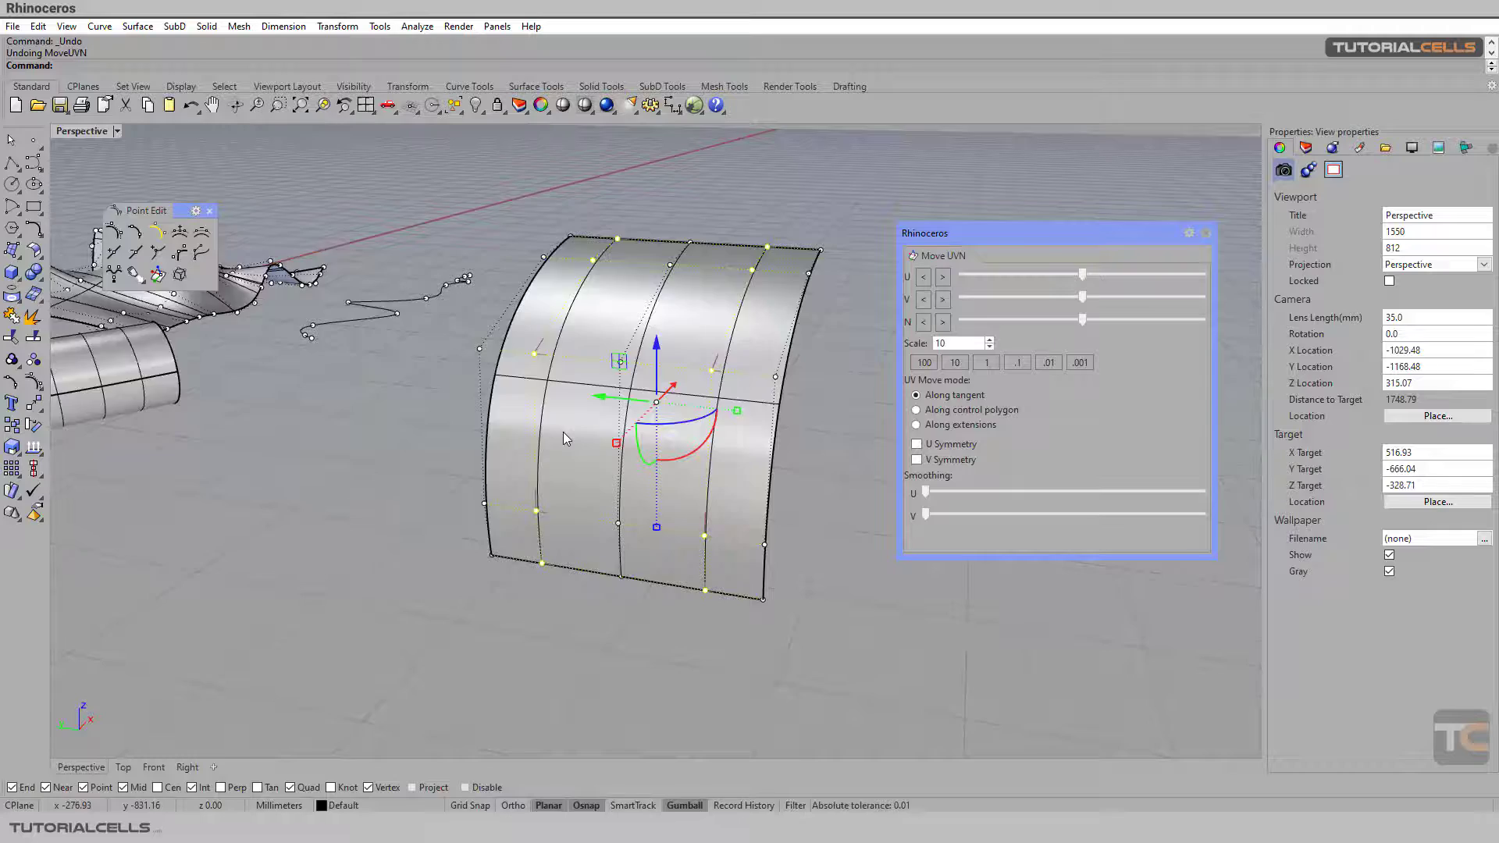
# - Select the closed pipe polysurface with the two sharp bends and show it in the Top view
pyautogui.scroll(-5, 563, 433)
pyautogui.moveTo(420, 453); pyautogui.dragTo(187, 538, button='right')
pyautogui.scroll(5, 536, 219)
pyautogui.keyDown('shift'); pyautogui.moveTo(700, 307); pyautogui.dragTo(613, 455, button='right'); pyautogui.keyUp('shift')
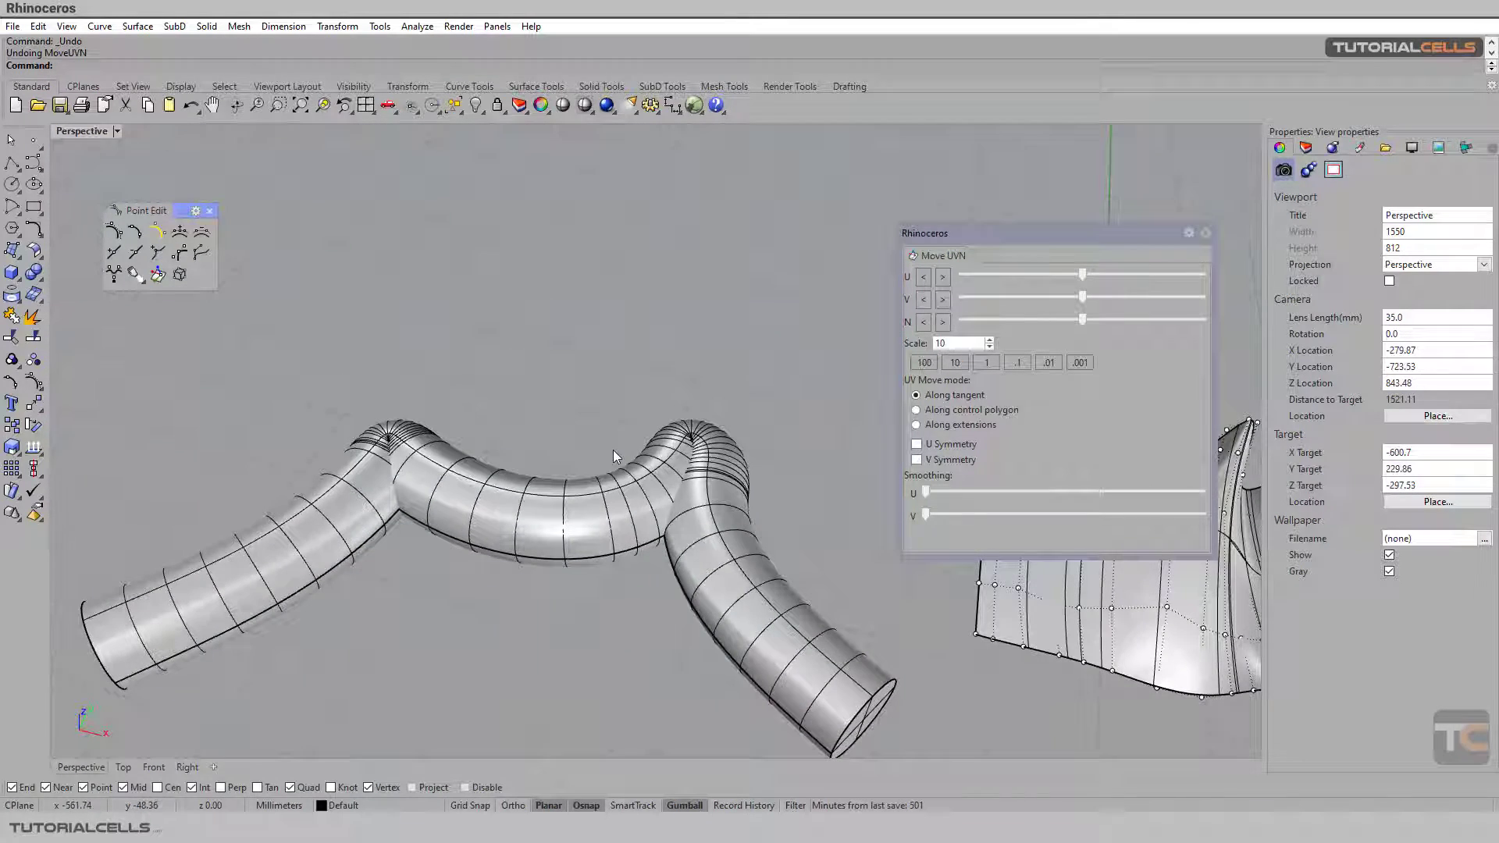
pyautogui.click(555, 515)
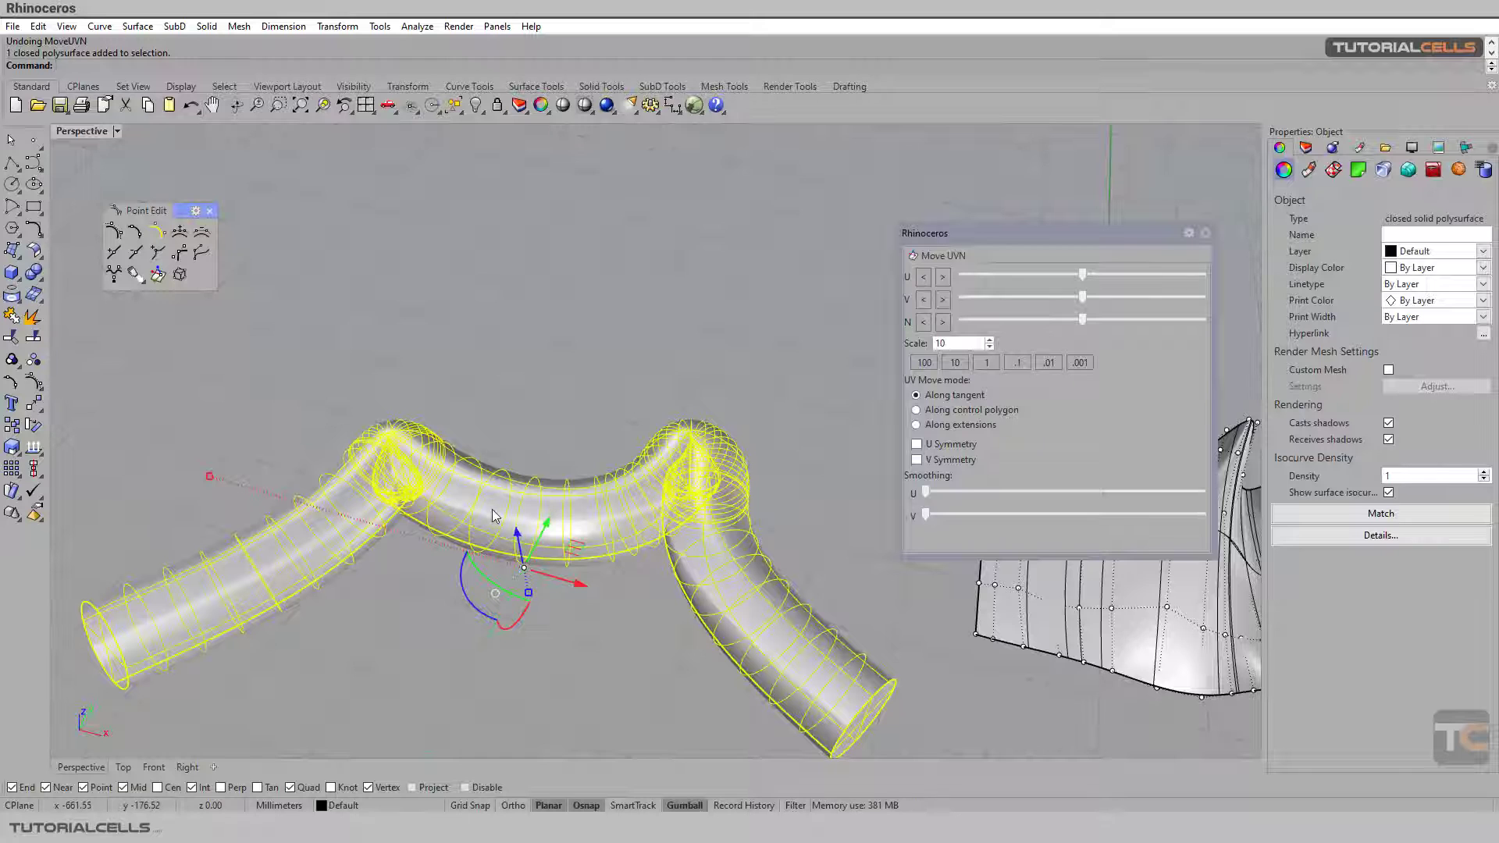
pyautogui.click(121, 766)
pyautogui.moveTo(481, 503); pyautogui.dragTo(508, 409, button='right')
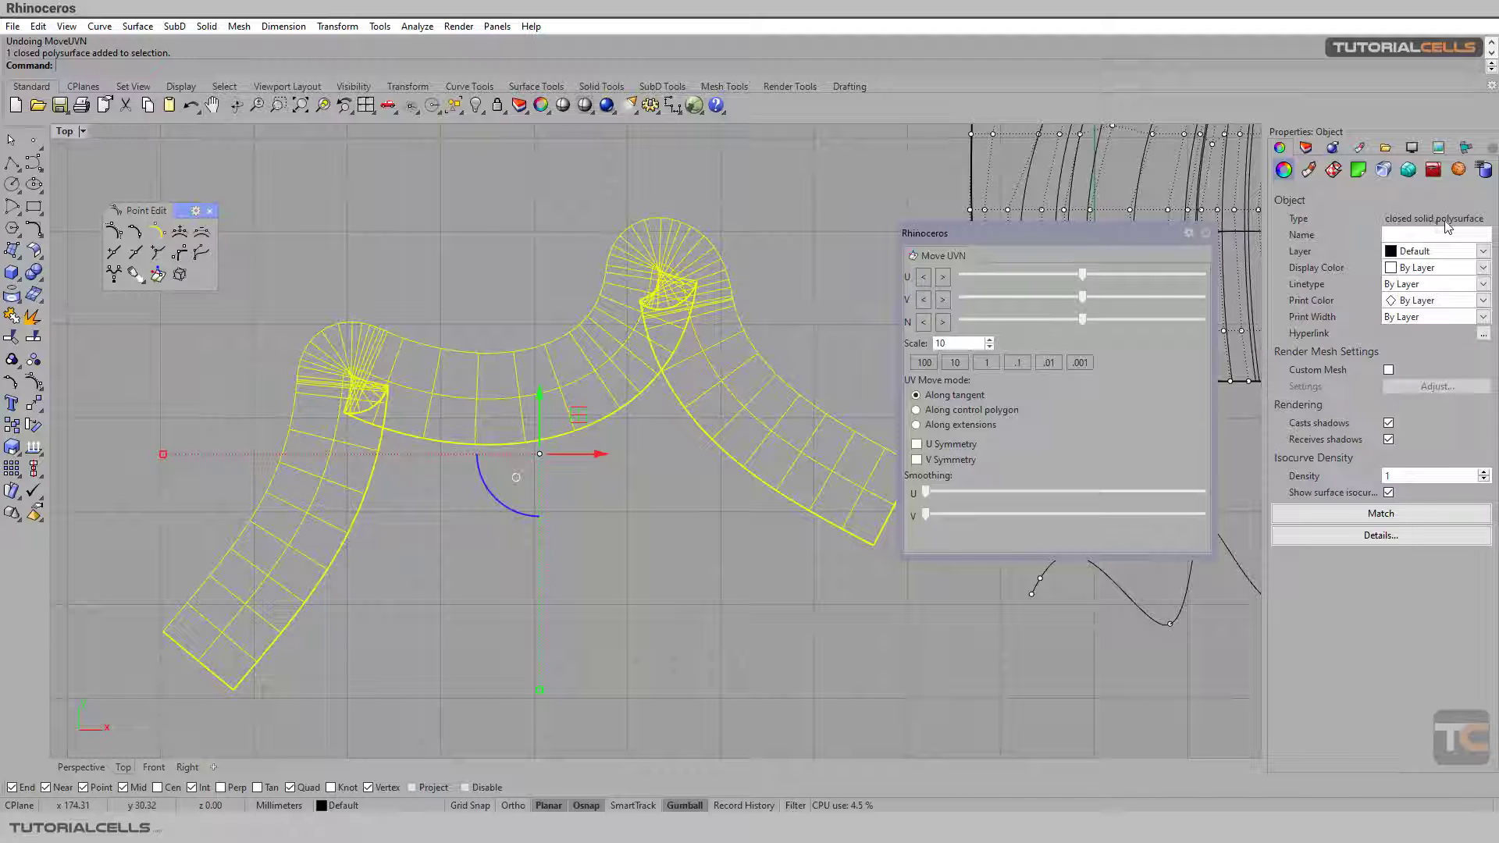
# - Explode the pipe polysurface, select its tube surface and turn on that surface's control points
pyautogui.click(115, 236)
pyautogui.click(275, 307)
pyautogui.click(328, 334)
pyautogui.click(31, 317)
pyautogui.click(419, 330)
pyautogui.click(424, 340)
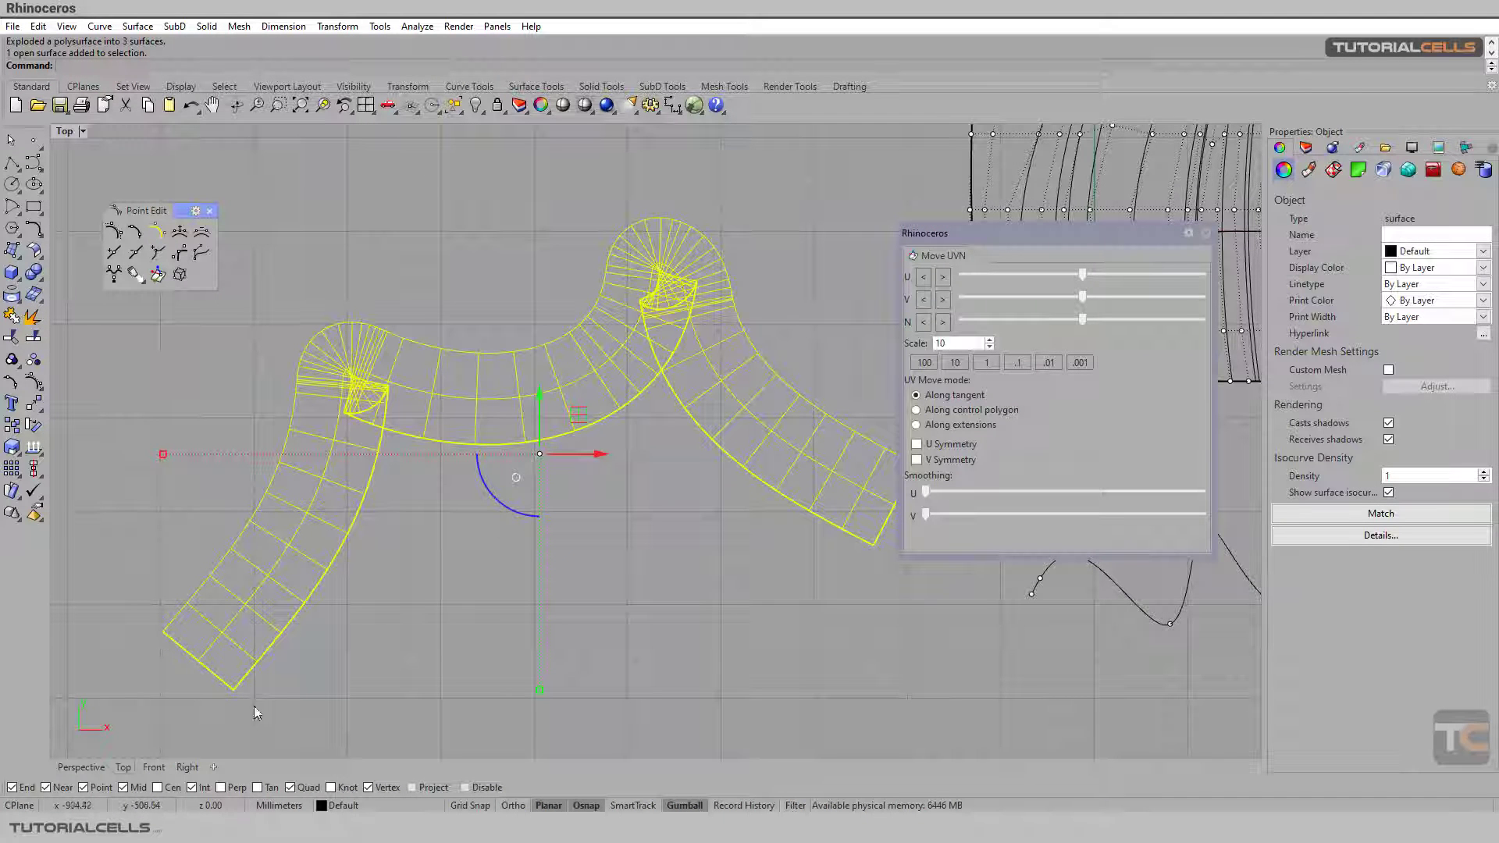
pyautogui.click(113, 231)
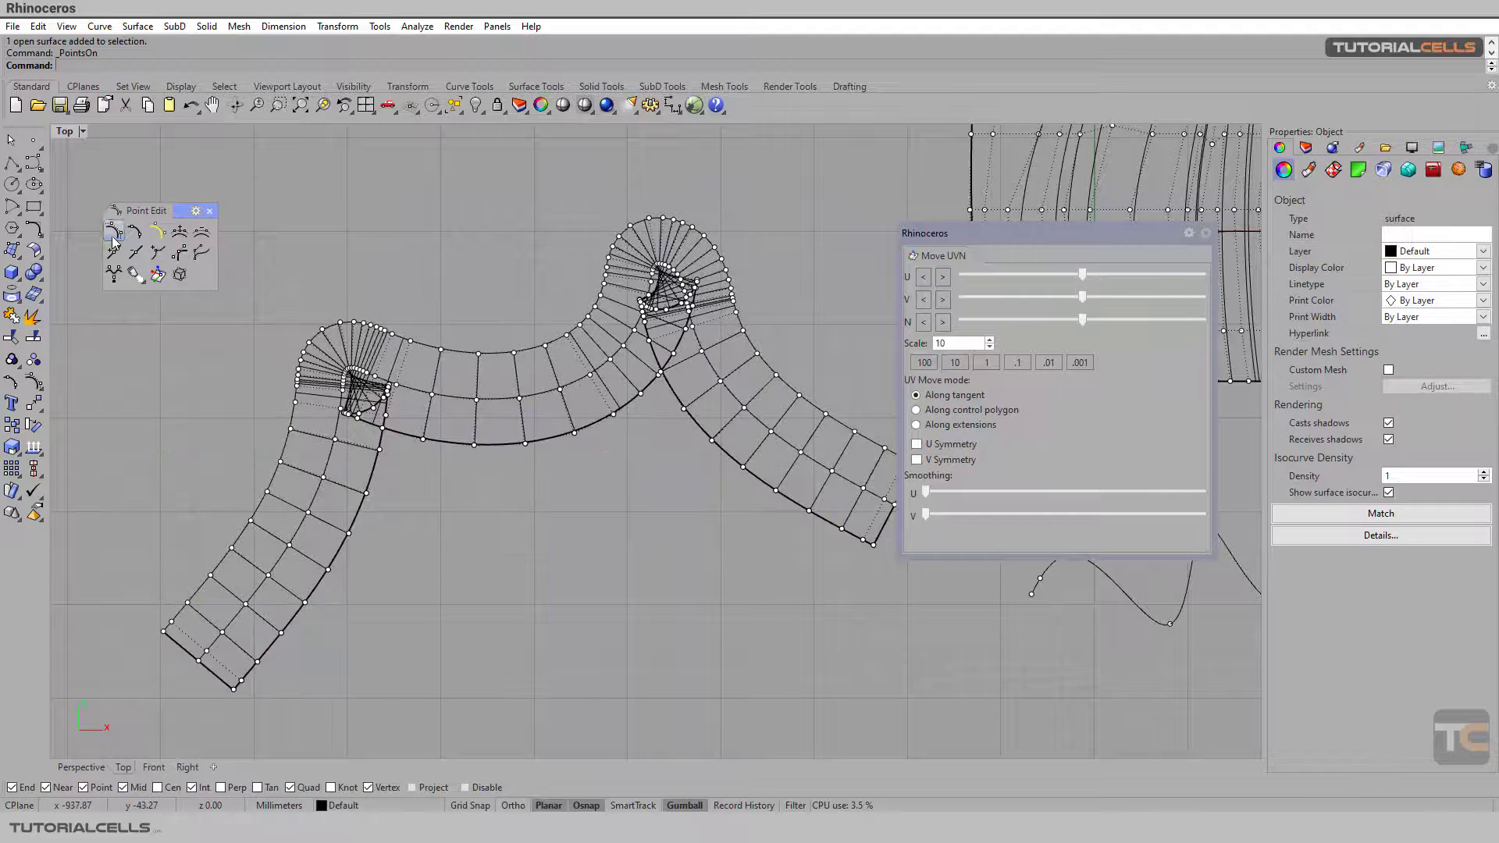
# - Lasso-select the overlapping control points along the inner edge of the pipe's first bend
pyautogui.scroll(3, 375, 423)
pyautogui.scroll(3, 375, 423)
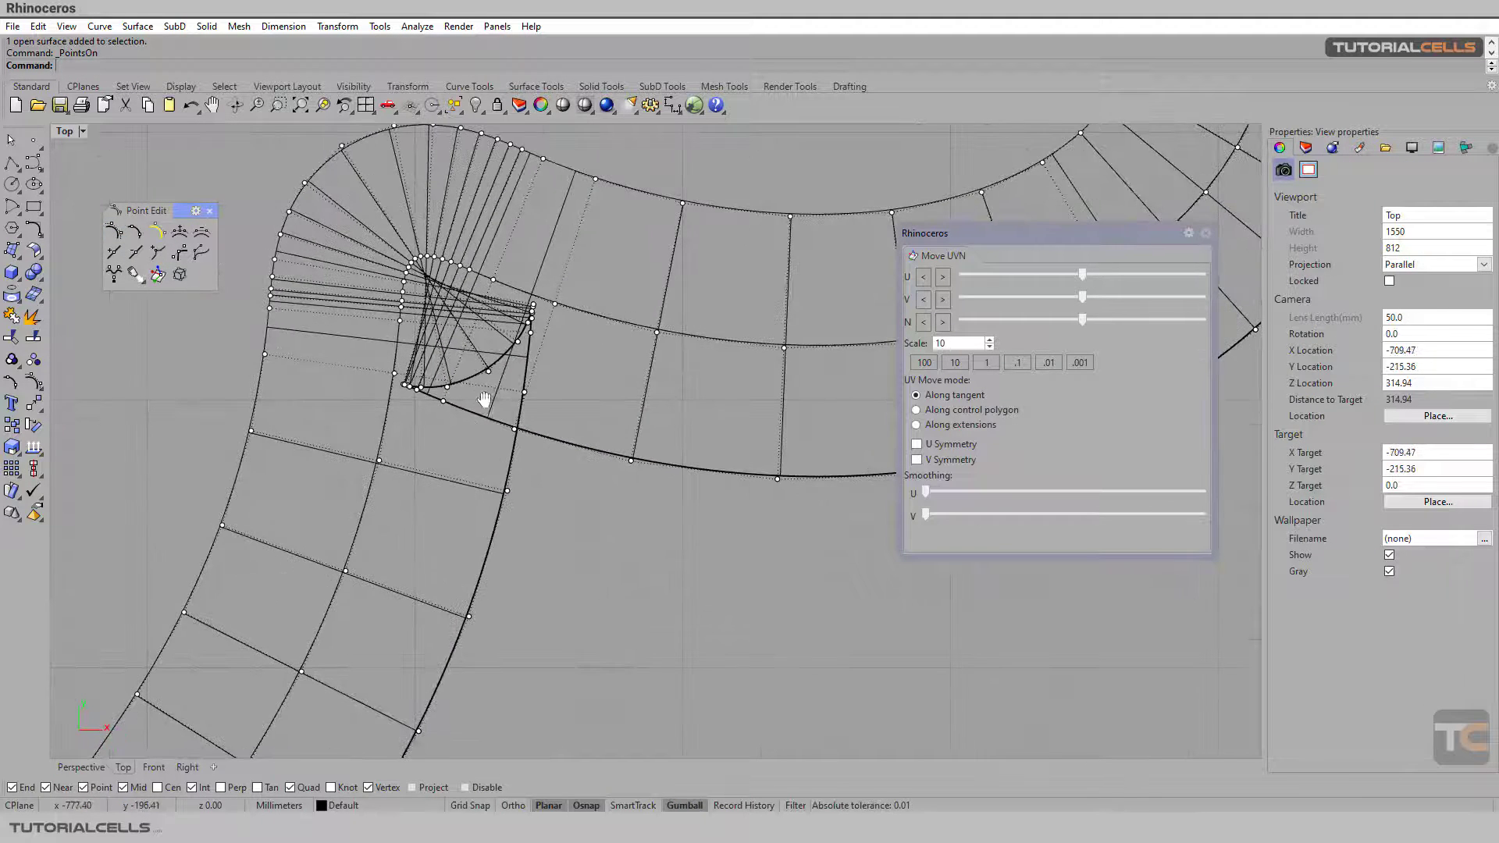
pyautogui.scroll(2, 468, 422)
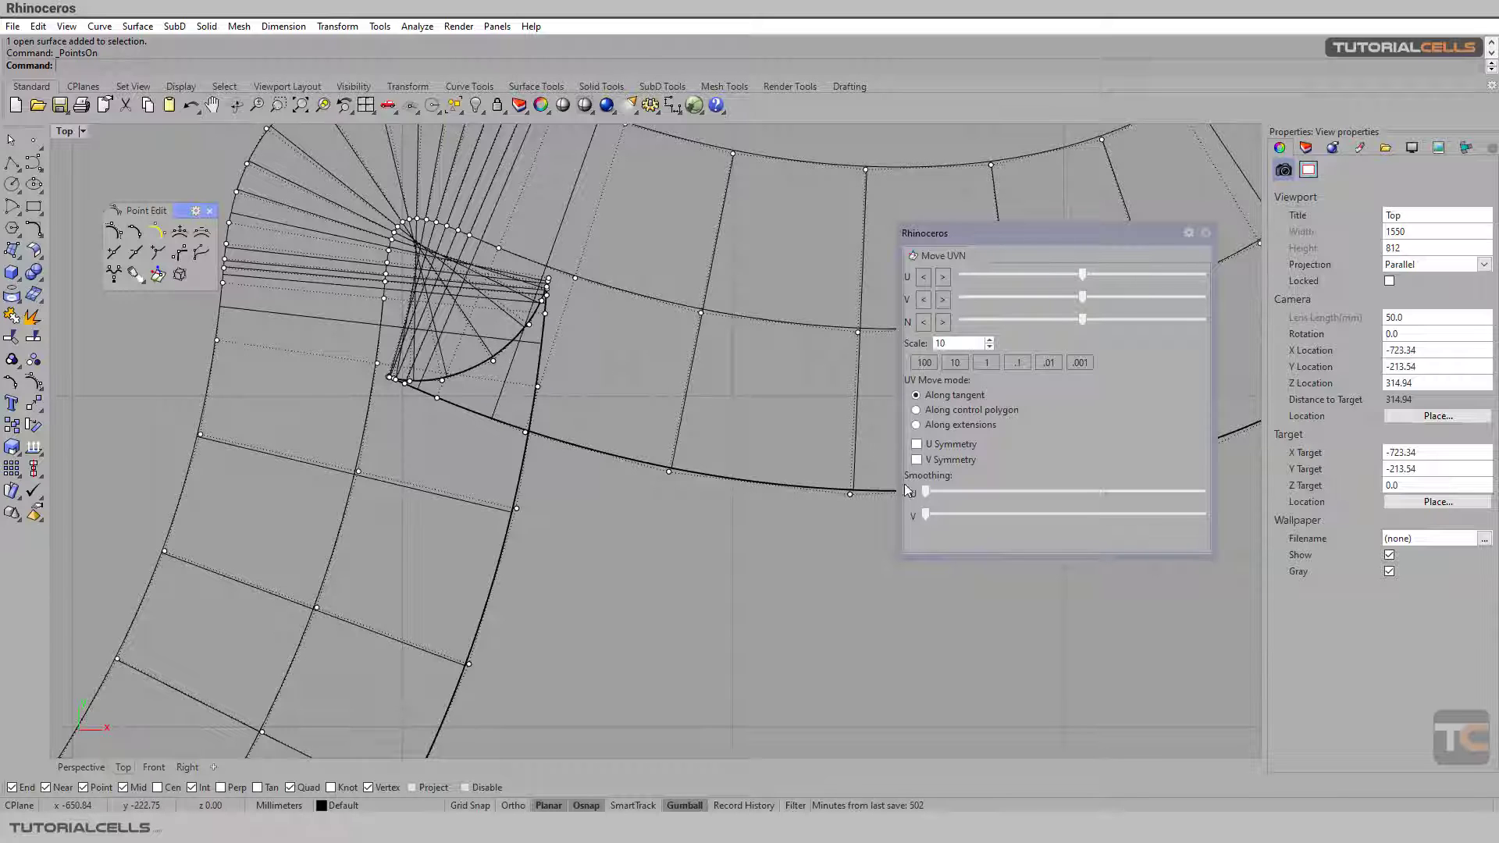
pyautogui.scroll(2, 465, 390)
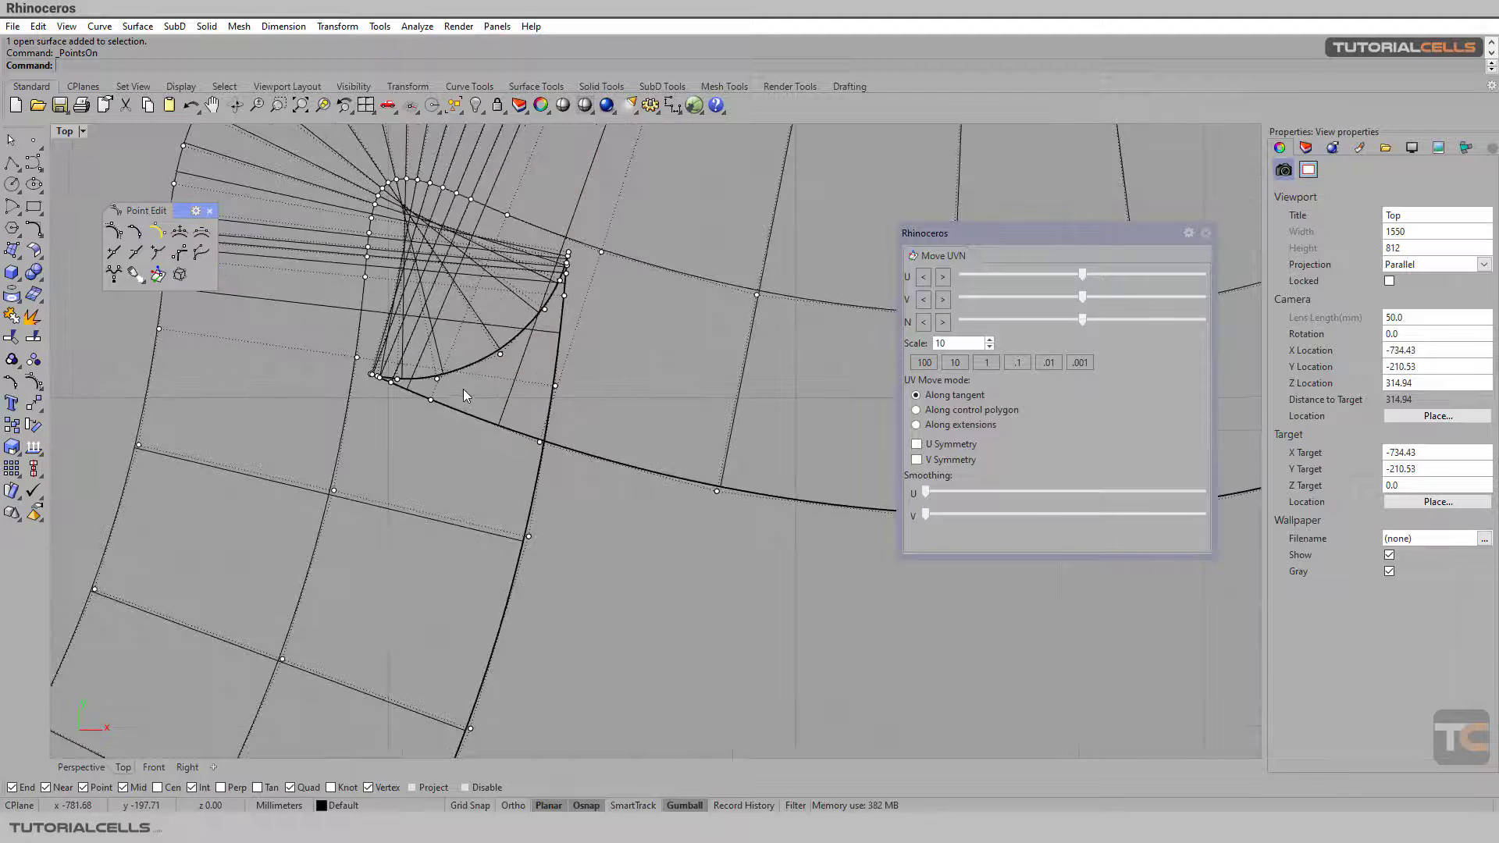
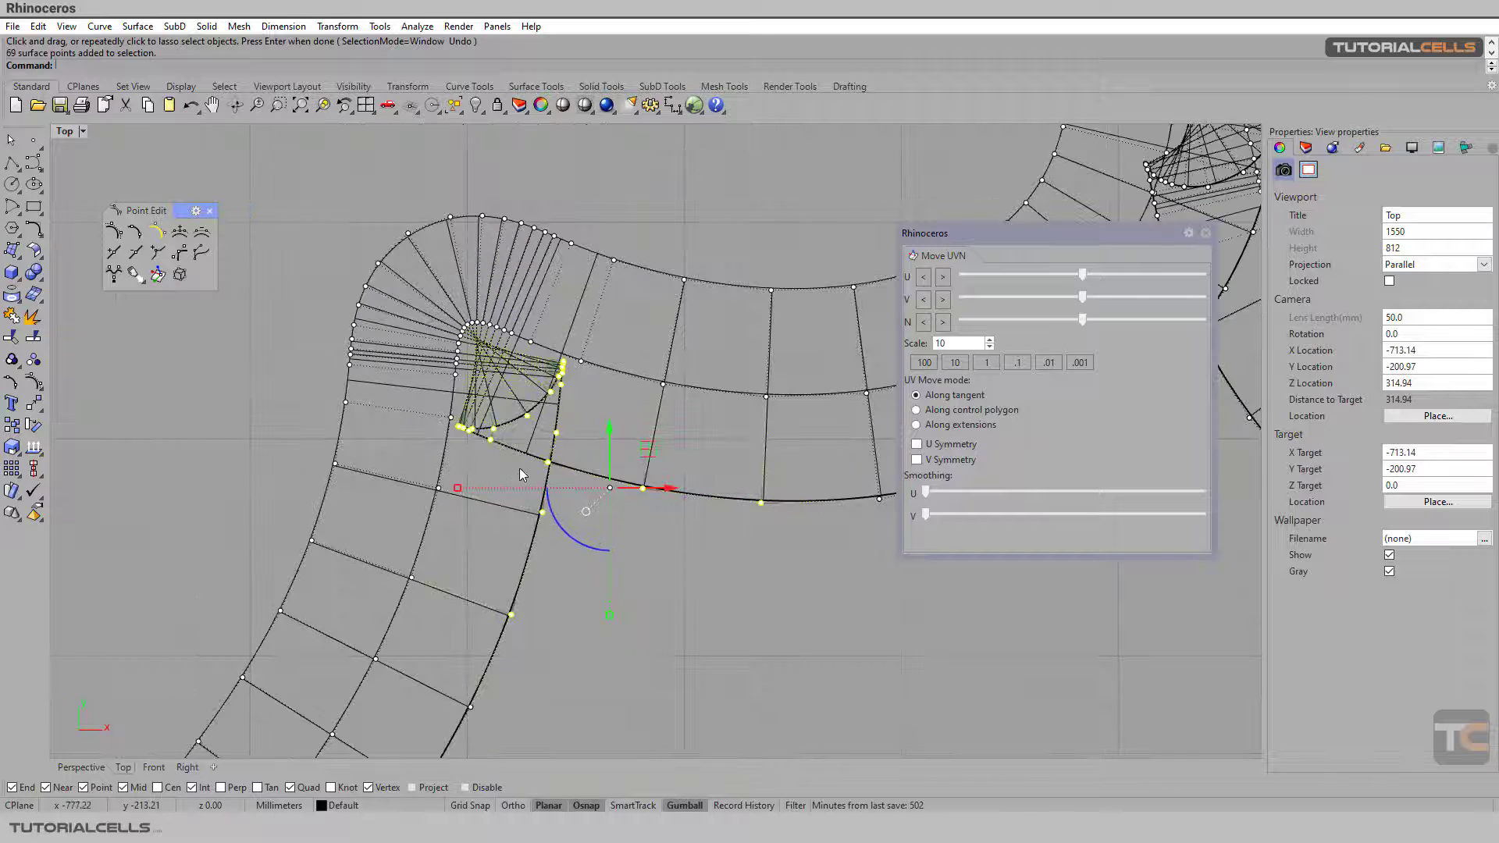
pyautogui.moveTo(518, 467); pyautogui.dragTo(485, 426, button='right')
pyautogui.scroll(-2, 494, 442)
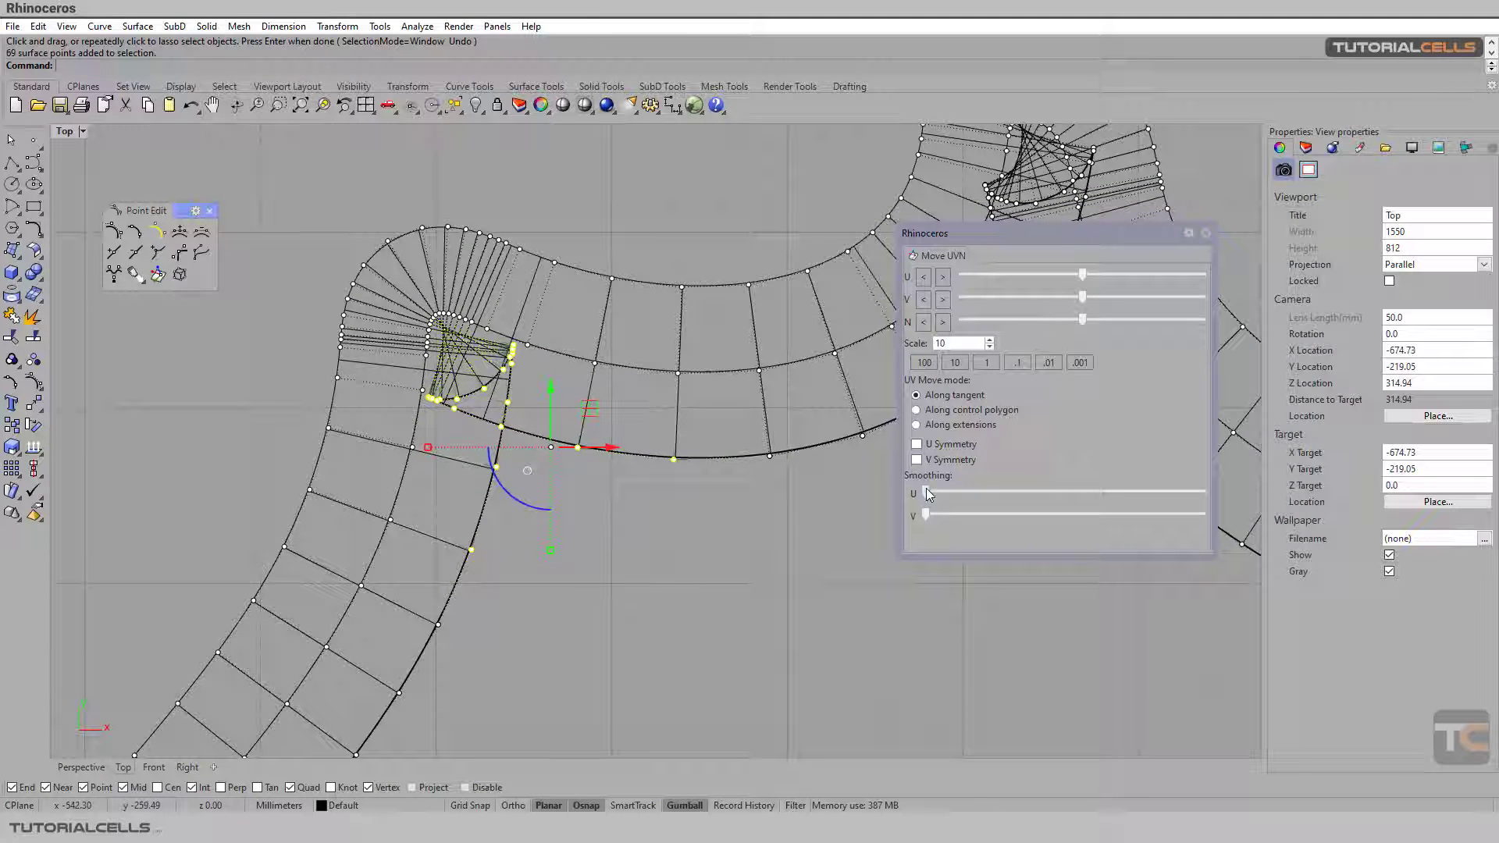
# - Smooth the selected inner-edge points repeatedly in U and also apply V smoothing until the bend's inside is evenly rounded
pyautogui.moveTo(927, 493); pyautogui.dragTo(1108, 493)
pyautogui.moveTo(929, 491); pyautogui.dragTo(1028, 505)
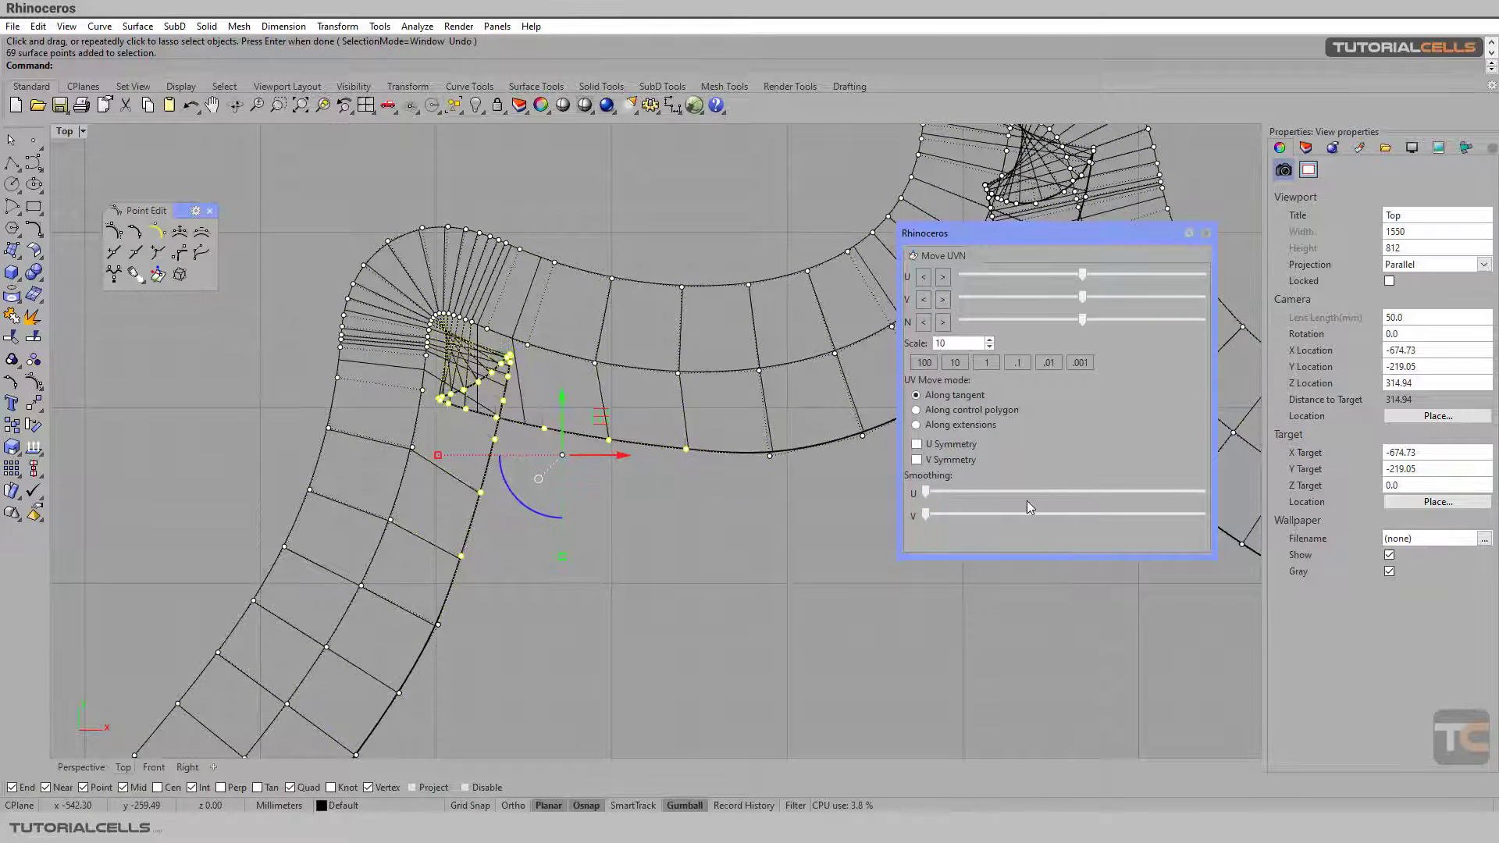
pyautogui.moveTo(935, 488); pyautogui.dragTo(1061, 490)
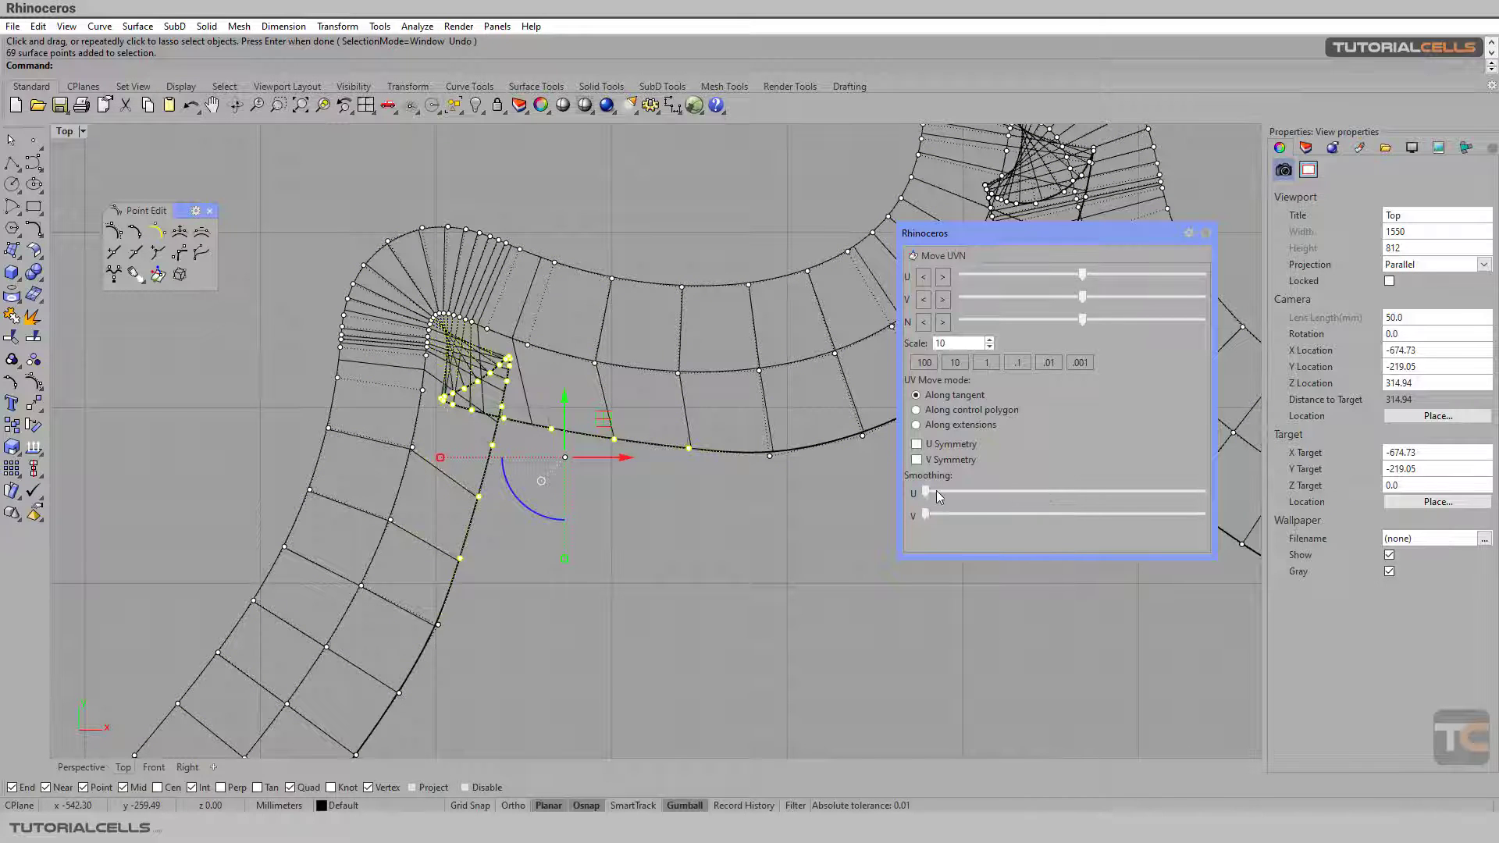
pyautogui.moveTo(923, 493); pyautogui.dragTo(1026, 512)
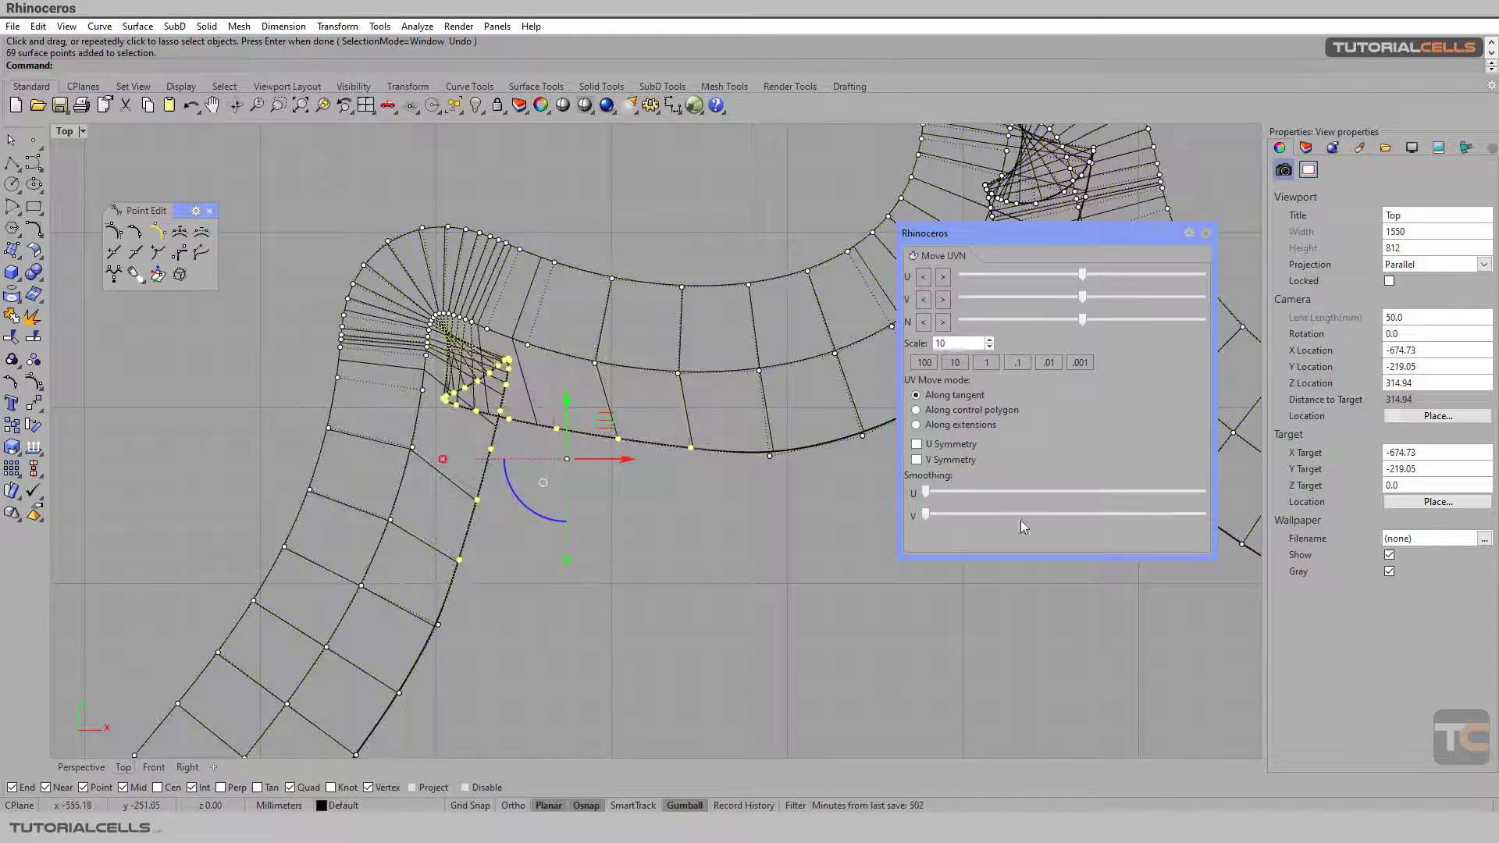
pyautogui.moveTo(926, 493); pyautogui.dragTo(1061, 500)
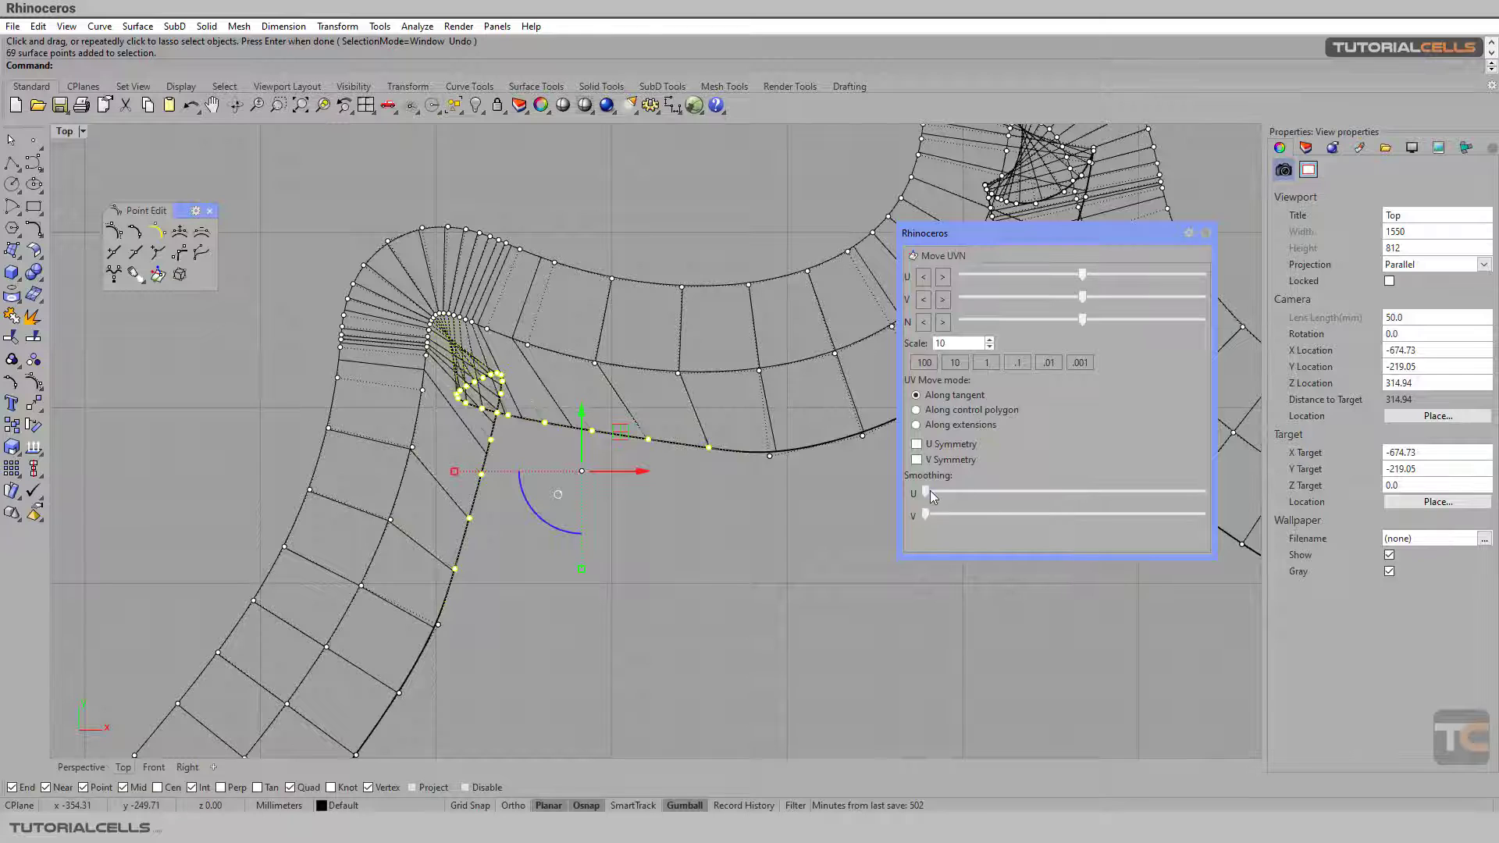
pyautogui.moveTo(930, 494); pyautogui.dragTo(1114, 506)
pyautogui.moveTo(925, 491); pyautogui.dragTo(1285, 495)
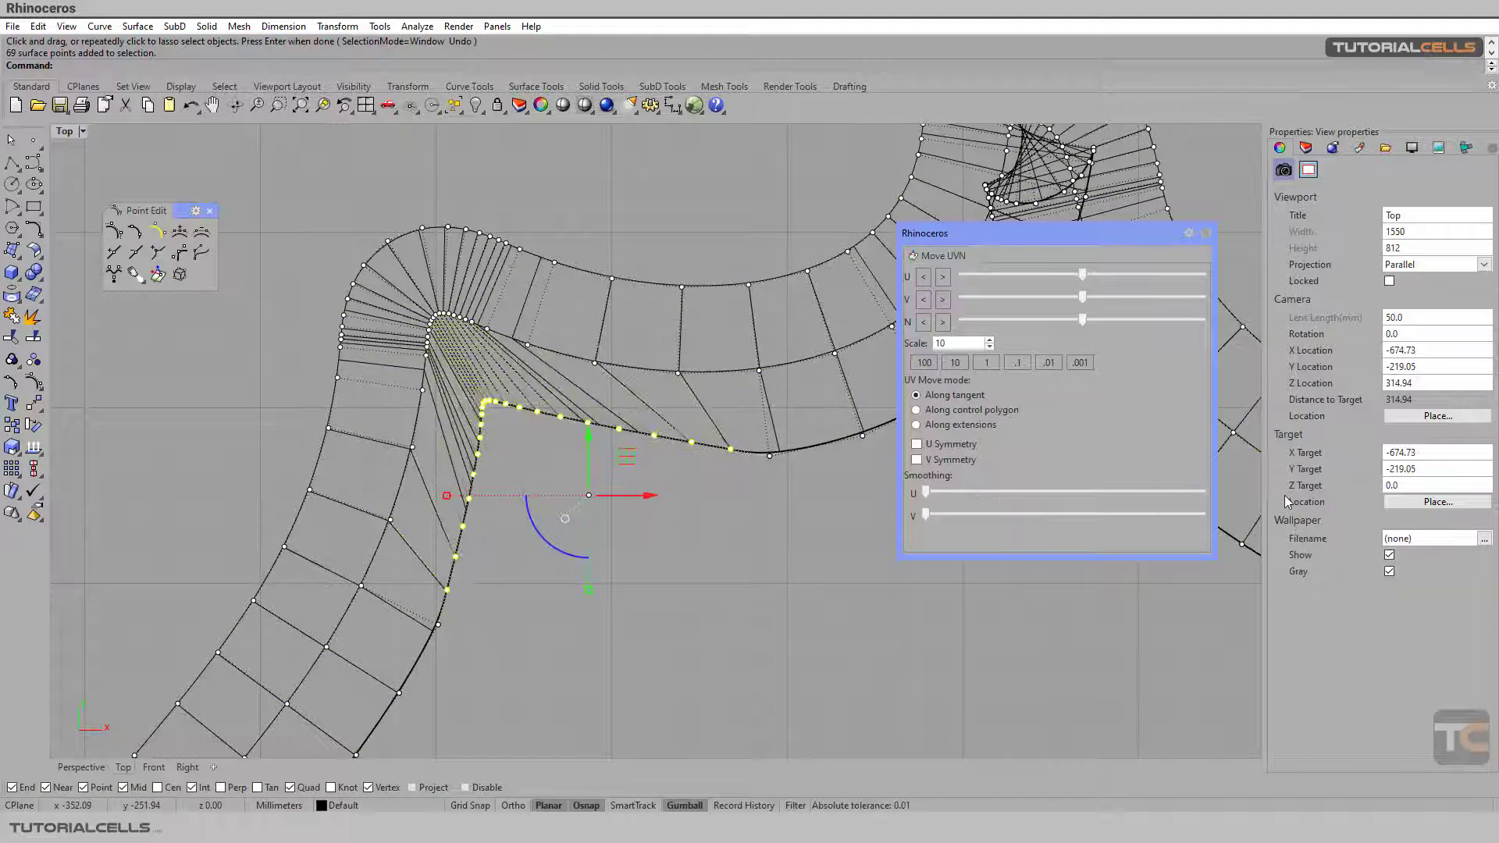
pyautogui.moveTo(925, 490); pyautogui.dragTo(1366, 506)
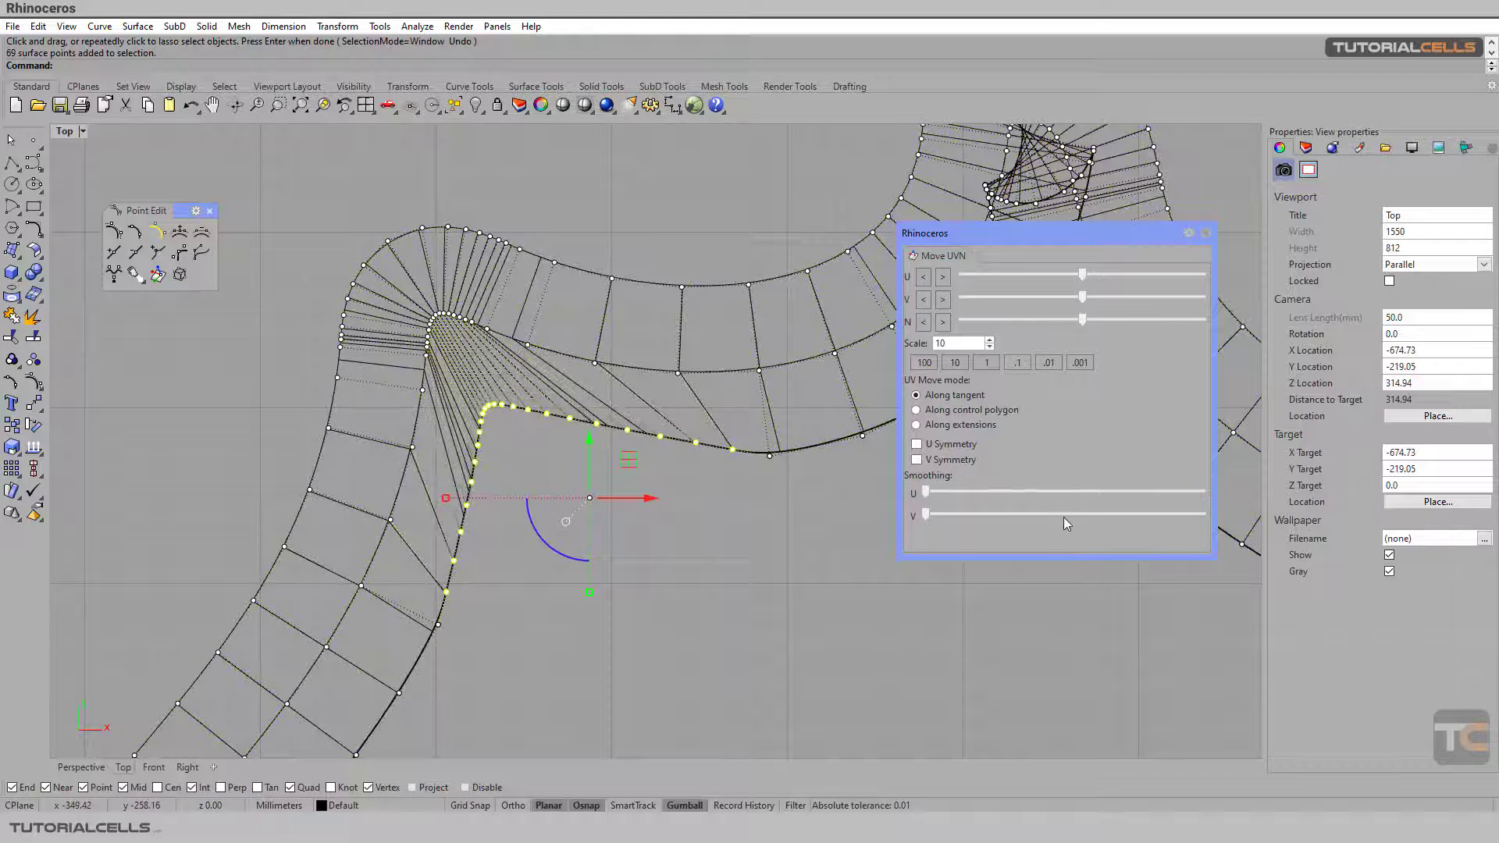
pyautogui.moveTo(925, 517); pyautogui.dragTo(1044, 496)
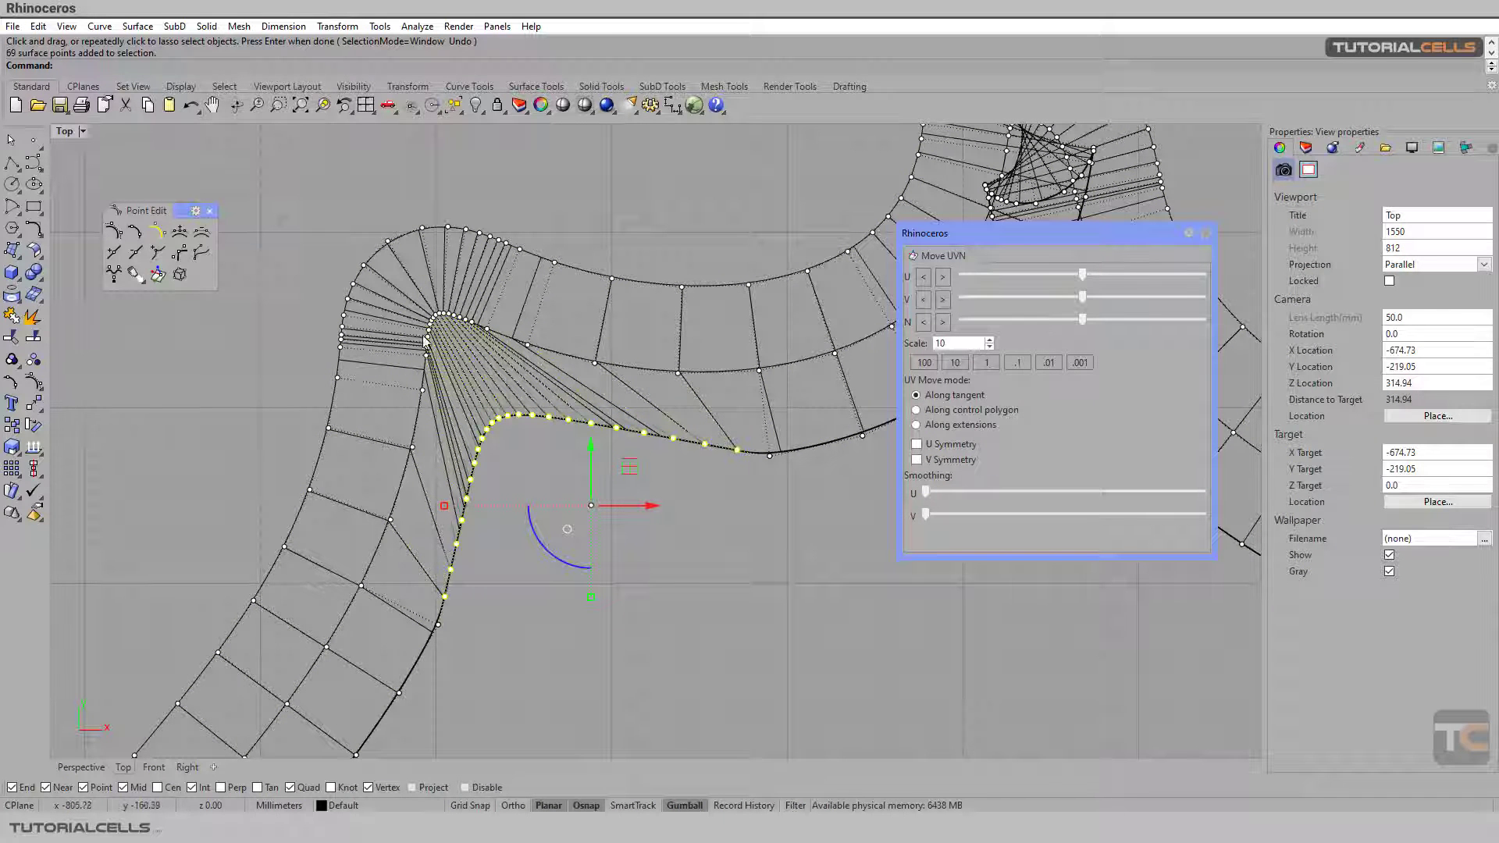
# - Lasso-select the middle row of control points around the same bend, smooth them in U and clear the selection
pyautogui.click(632, 582)
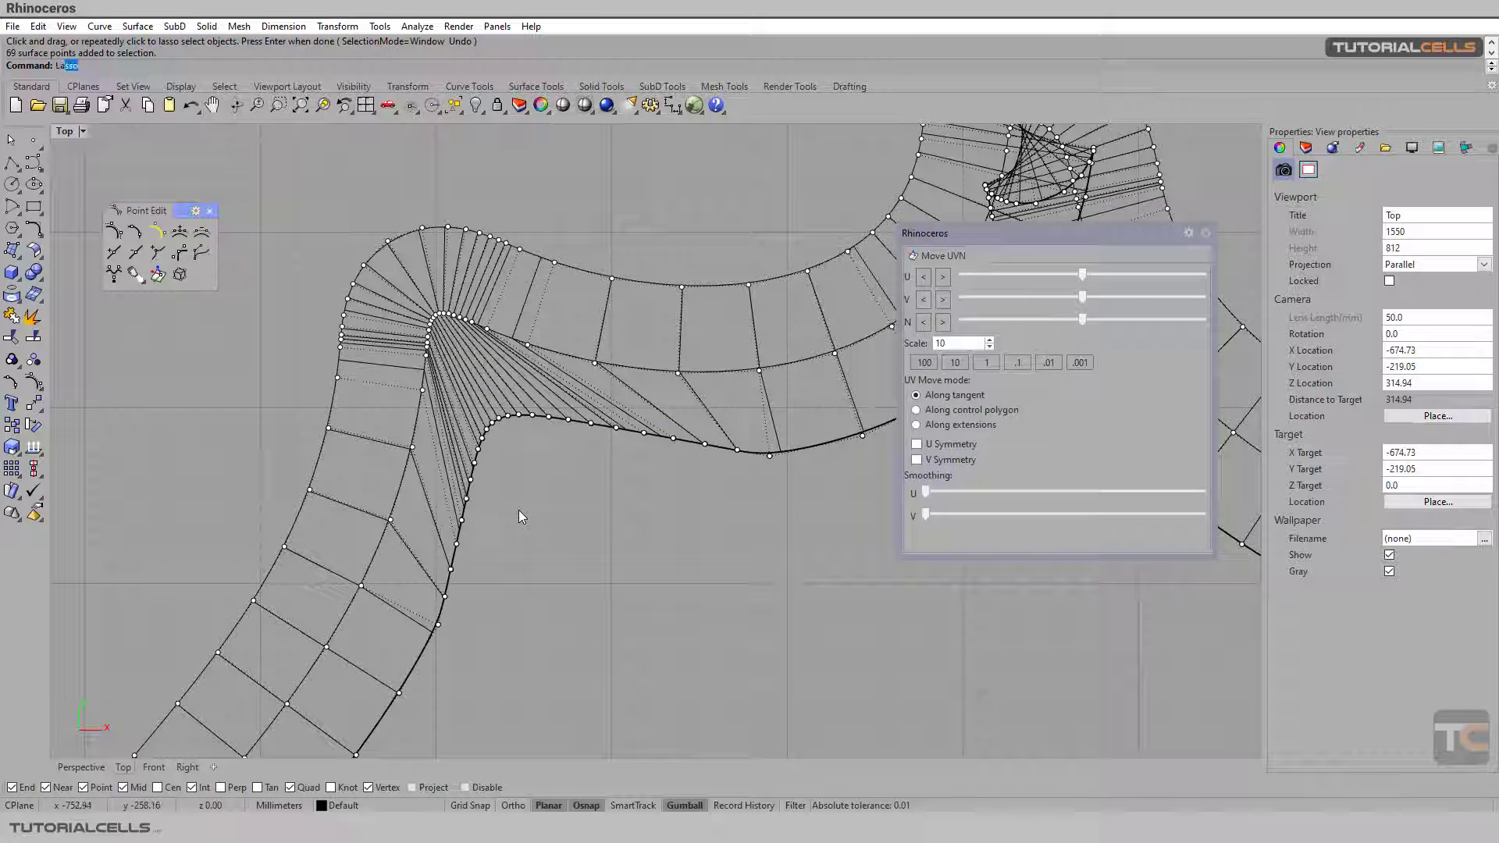
pyautogui.press('Return')
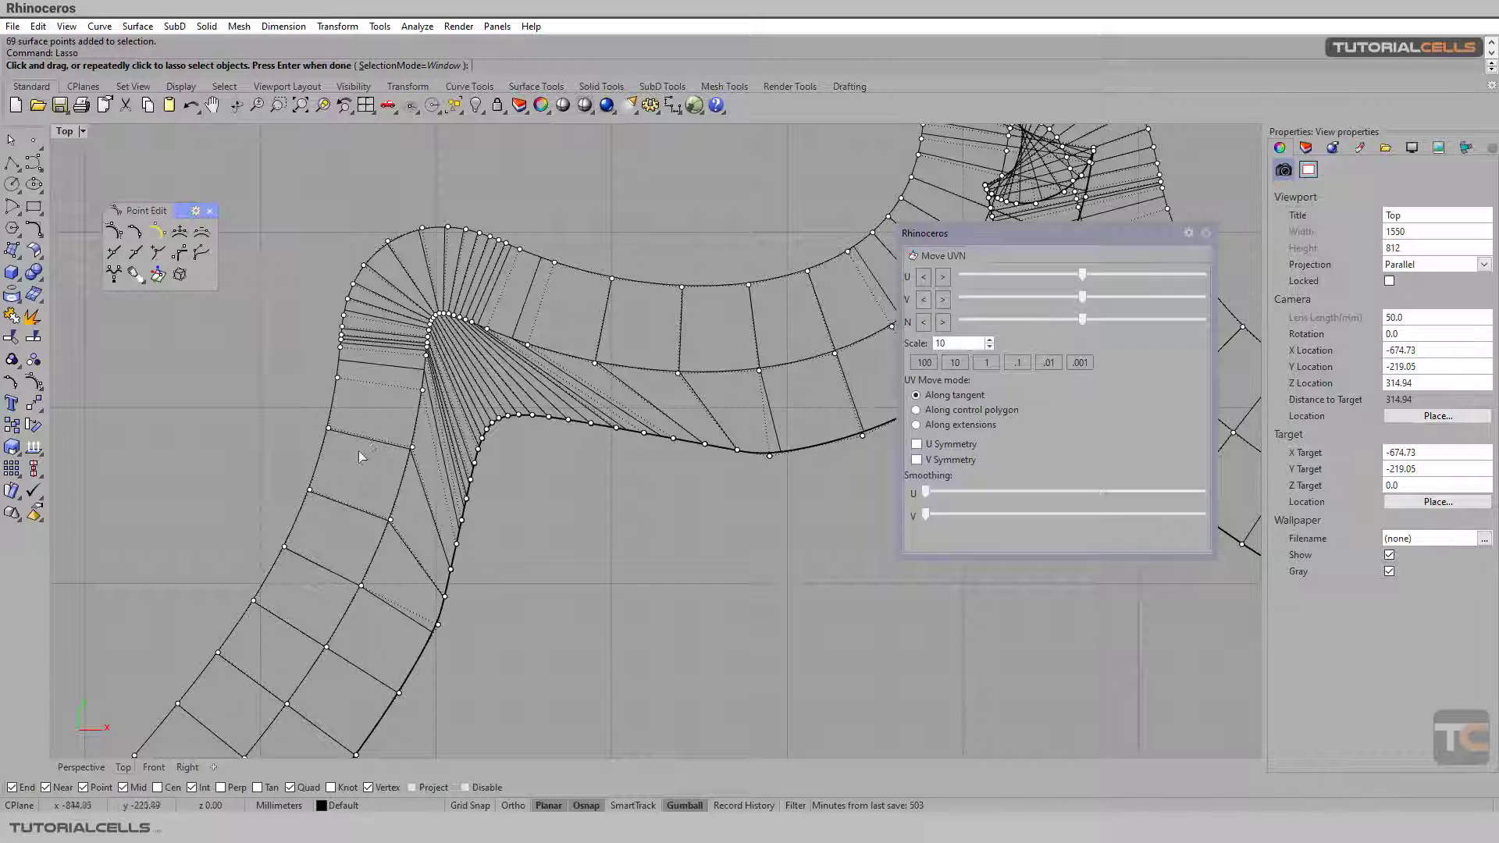
pyautogui.moveTo(372, 435)
pyautogui.mouseDown()
pyautogui.moveTo(397, 344)
pyautogui.moveTo(441, 276)
pyautogui.moveTo(539, 323)
pyautogui.moveTo(484, 384)
pyautogui.moveTo(403, 405)
pyautogui.mouseUp()
pyautogui.press('Return')
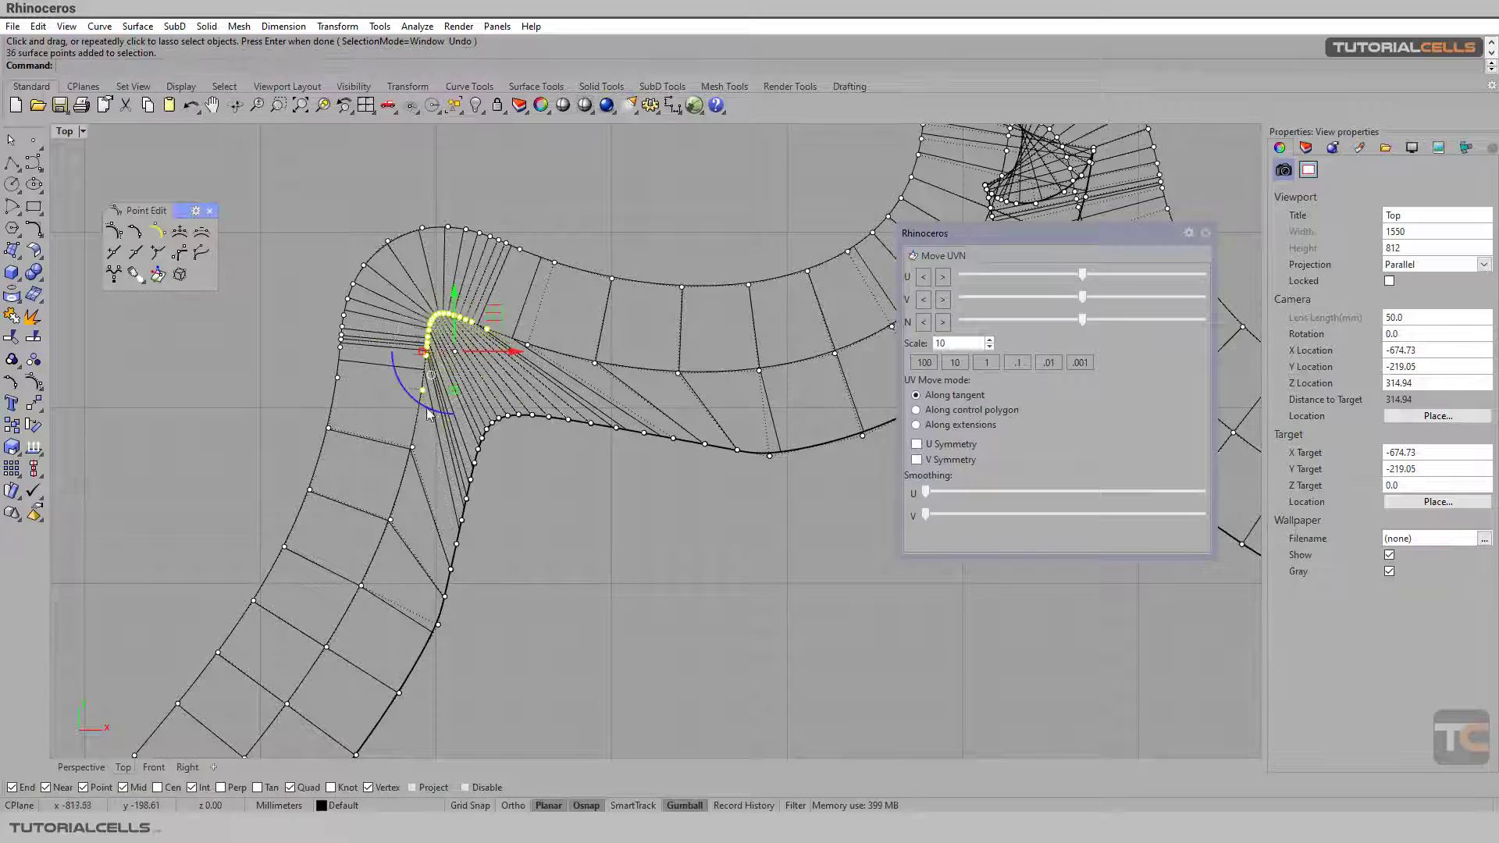
pyautogui.moveTo(926, 492); pyautogui.dragTo(1202, 497)
pyautogui.moveTo(926, 491); pyautogui.dragTo(980, 490)
pyautogui.click(630, 504)
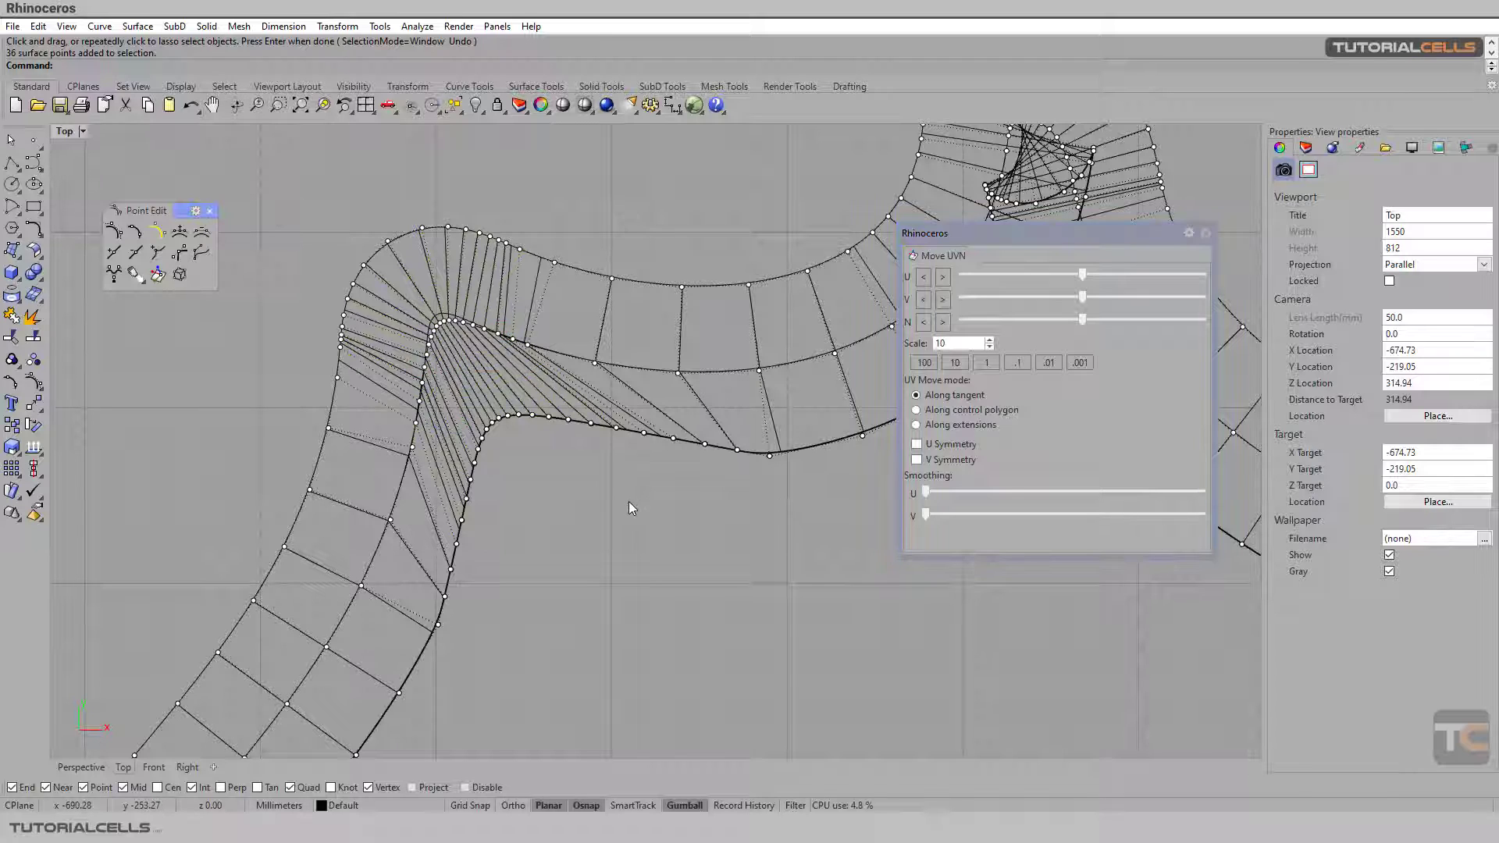
# - Return to the Perspective view and turn off the control points, leaving the pipe unselected
pyautogui.click(78, 766)
pyautogui.rightClick(119, 234)
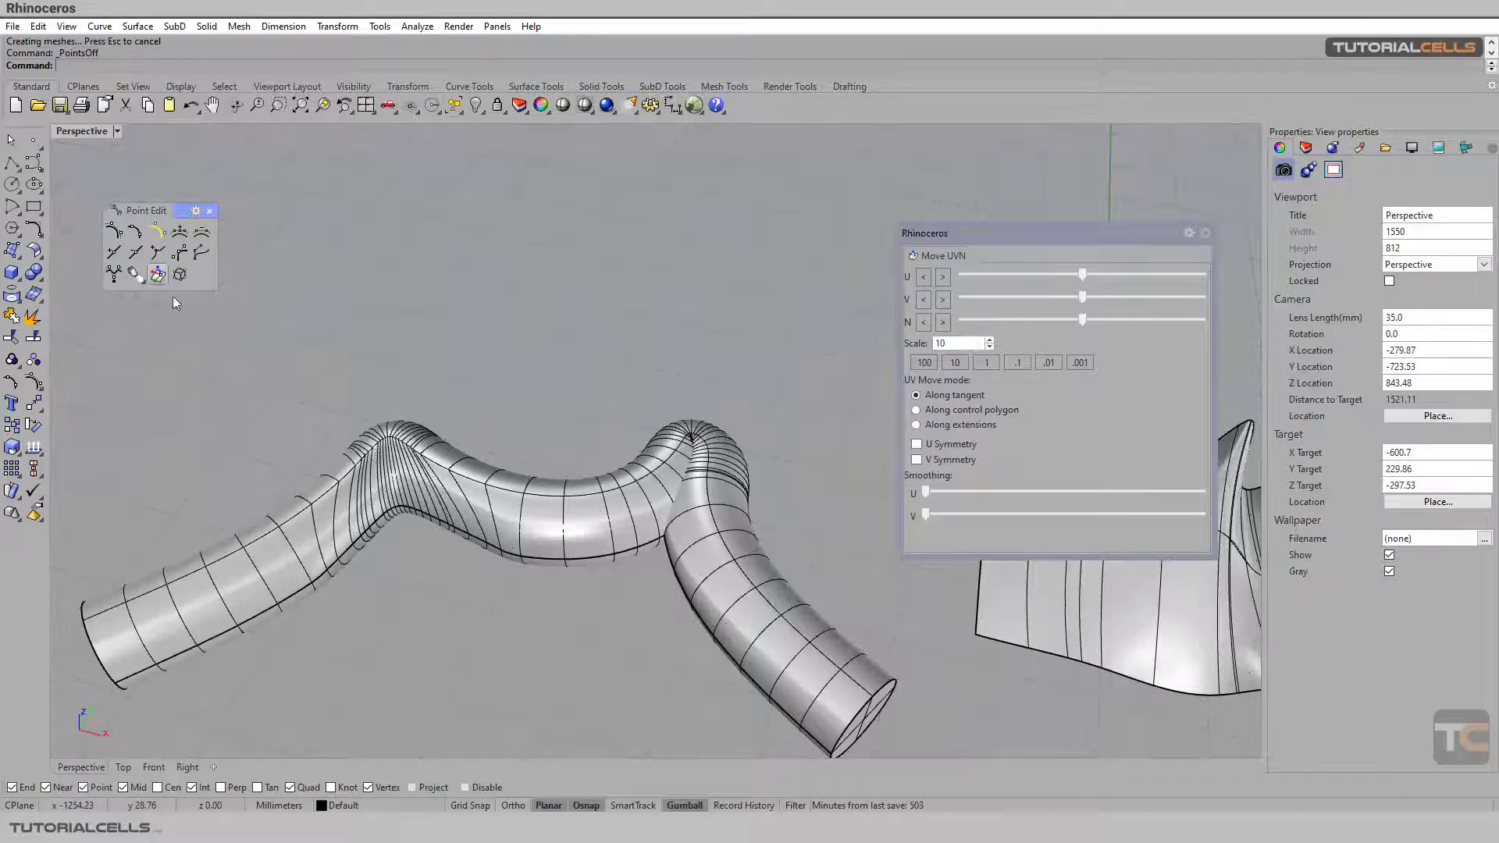
pyautogui.click(382, 495)
pyautogui.click(434, 622)
# - Examine the smoothed bend up close, compare it with the pipe's other bend and view the capped end
pyautogui.moveTo(435, 622); pyautogui.dragTo(438, 564, button='right')
pyautogui.scroll(7, 484, 462)
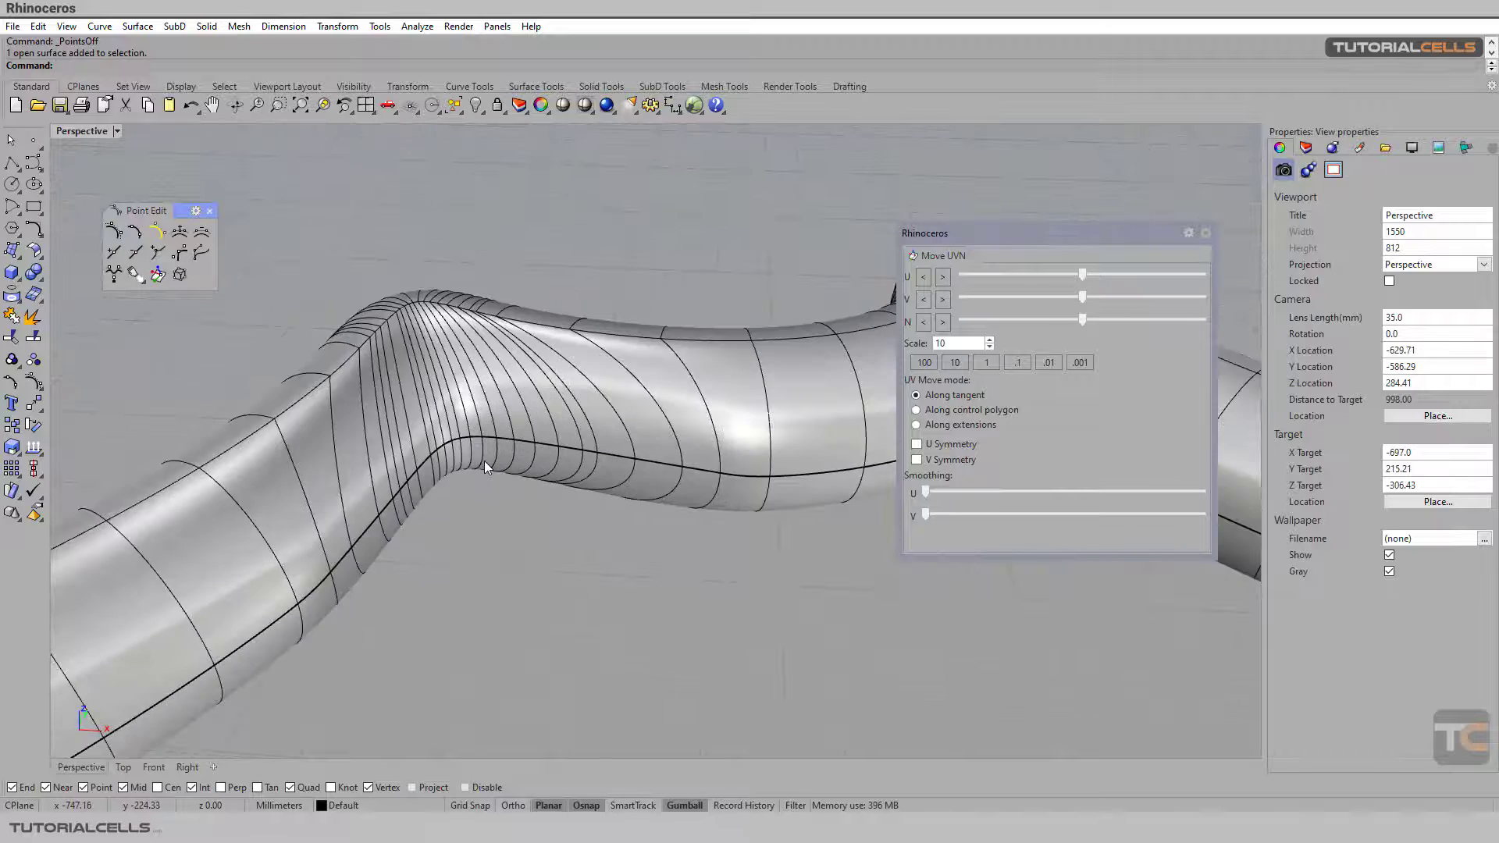
pyautogui.scroll(-9, 484, 462)
pyautogui.keyDown('shift'); pyautogui.moveTo(511, 448); pyautogui.dragTo(488, 445, button='right'); pyautogui.keyUp('shift')
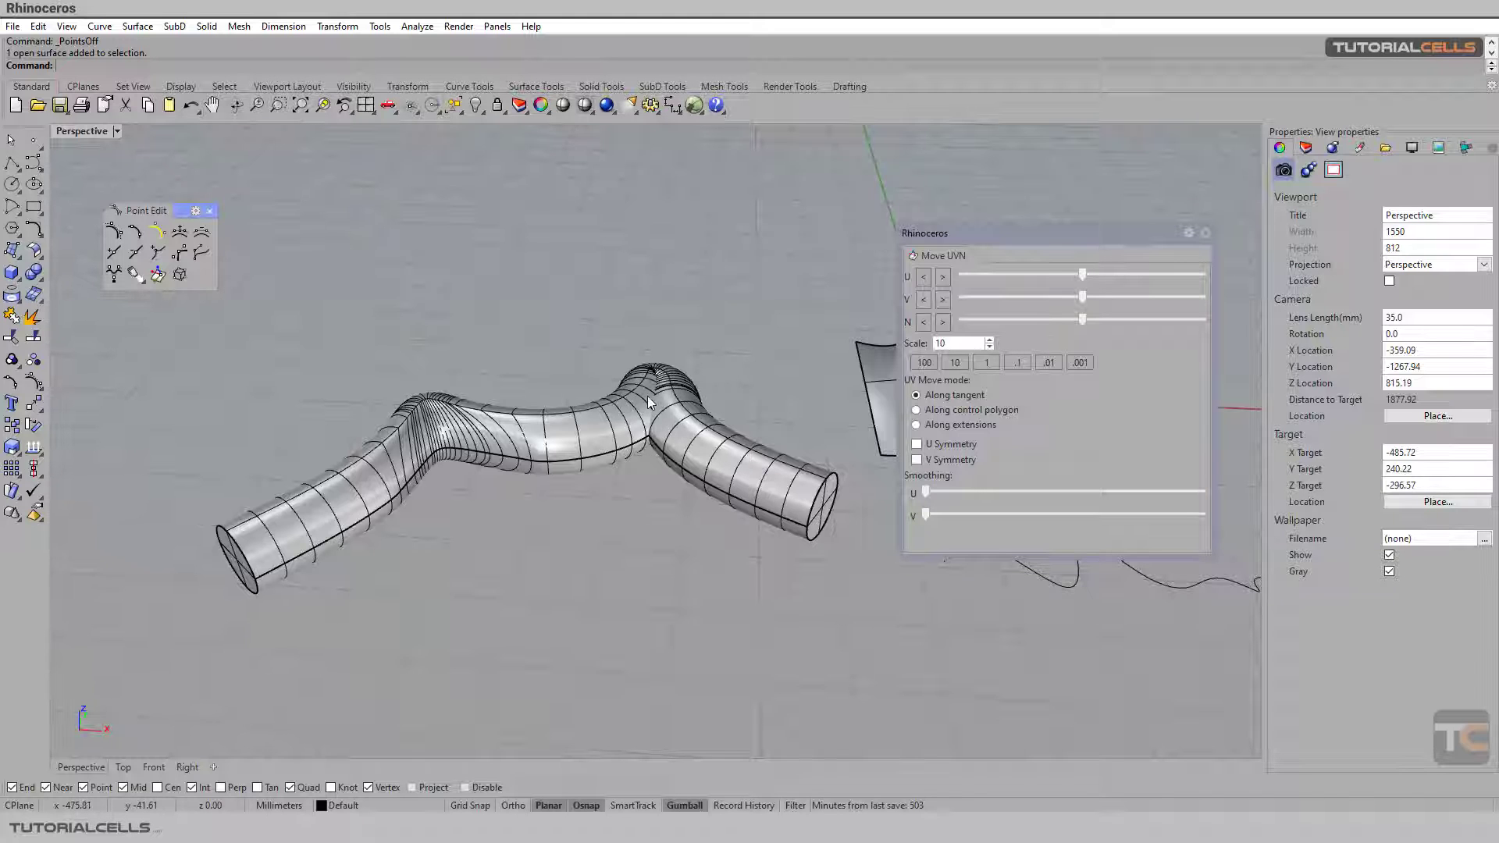
pyautogui.moveTo(649, 402); pyautogui.dragTo(649, 454, button='right')
pyautogui.scroll(8, 647, 435)
pyautogui.scroll(-6, 641, 450)
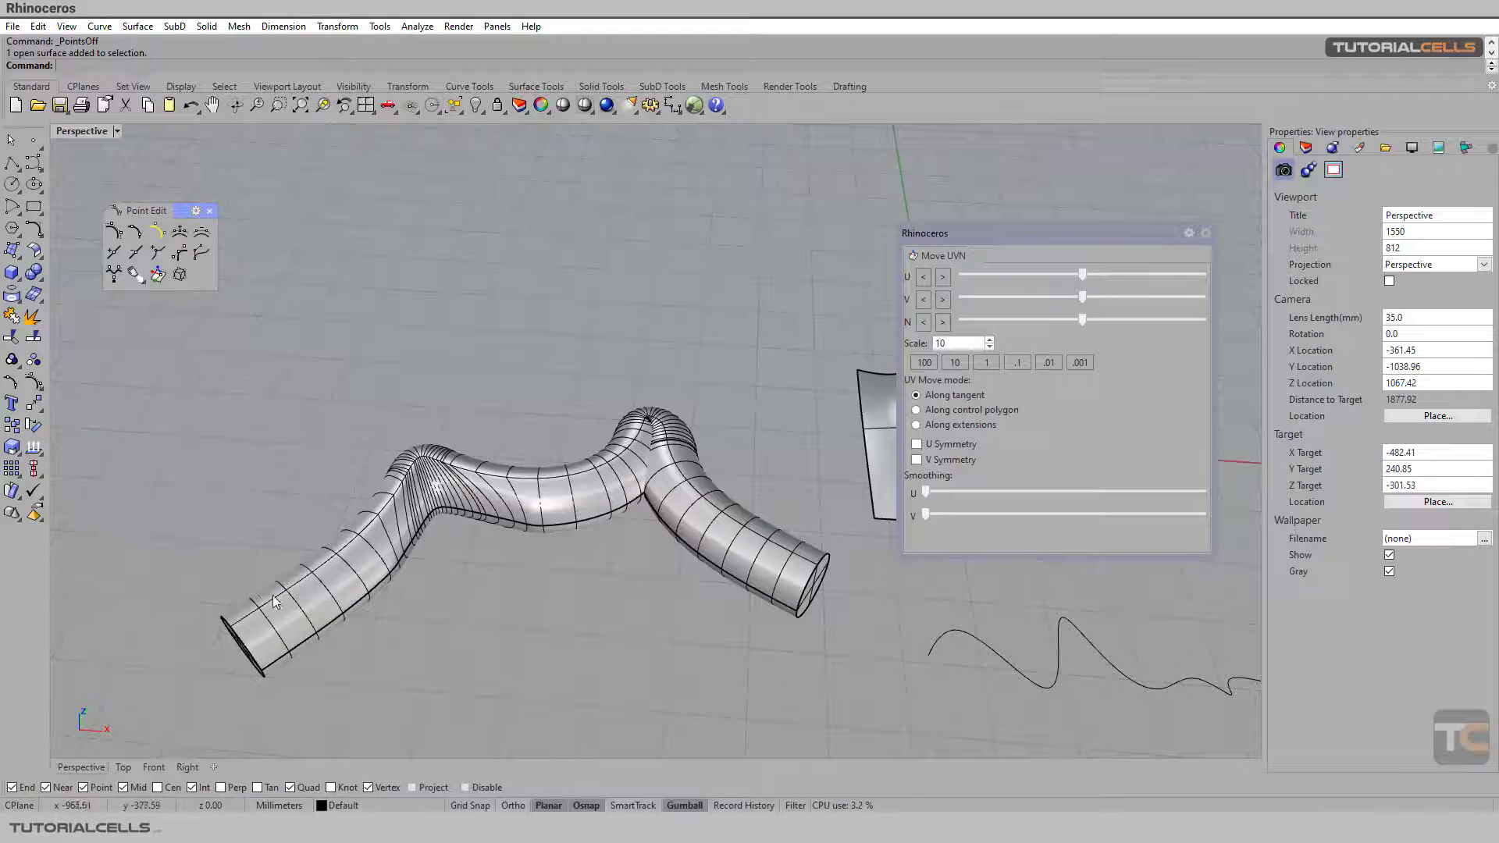
pyautogui.moveTo(274, 601); pyautogui.dragTo(413, 596, button='right')
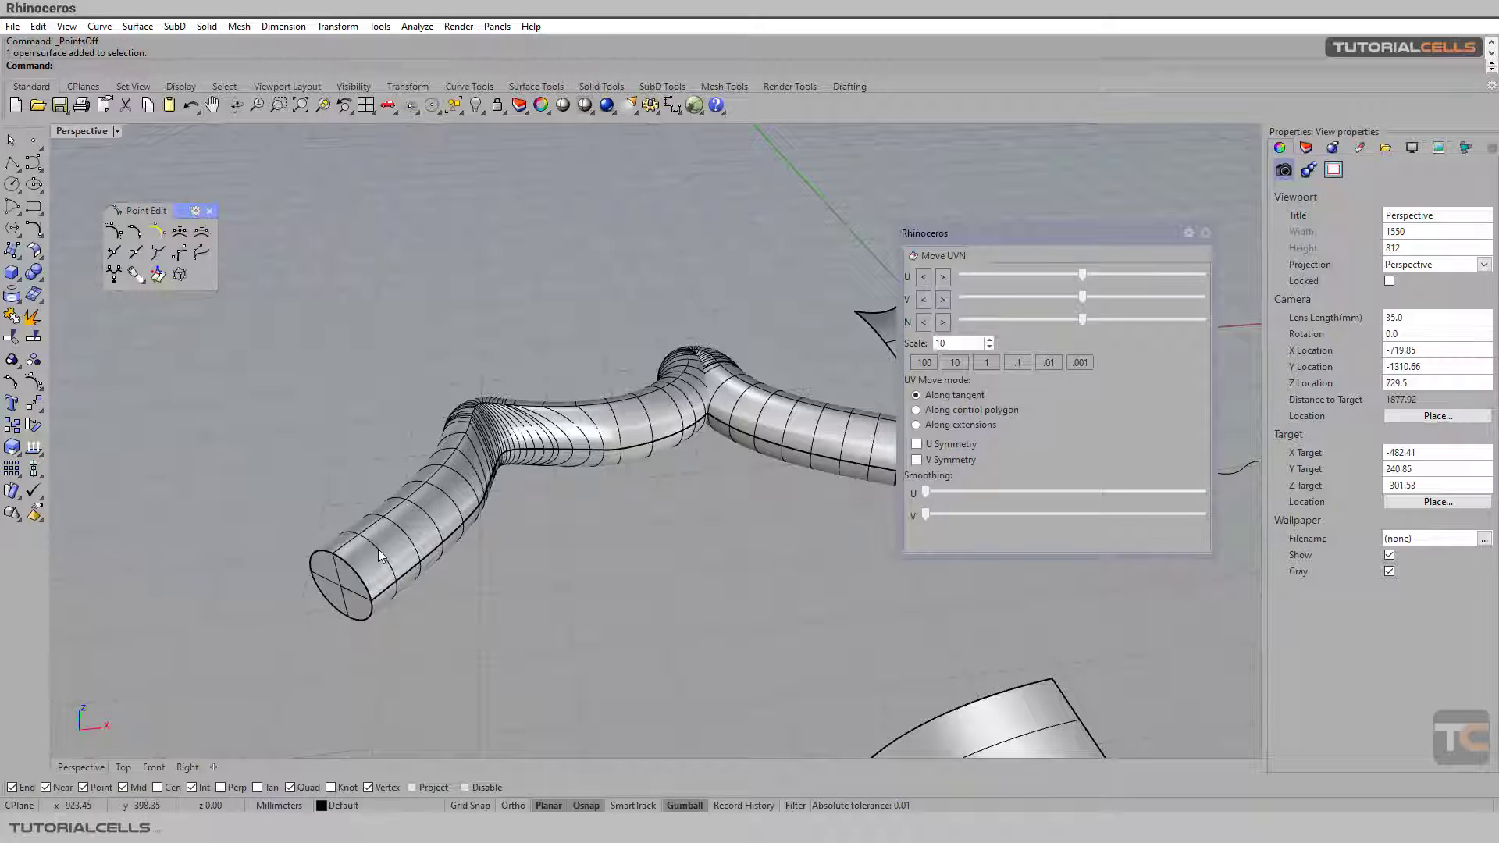
pyautogui.scroll(-4, 378, 549)
# - Move the tube surface away from its centre curve and end caps, and check the curve's control points
pyautogui.click(500, 489)
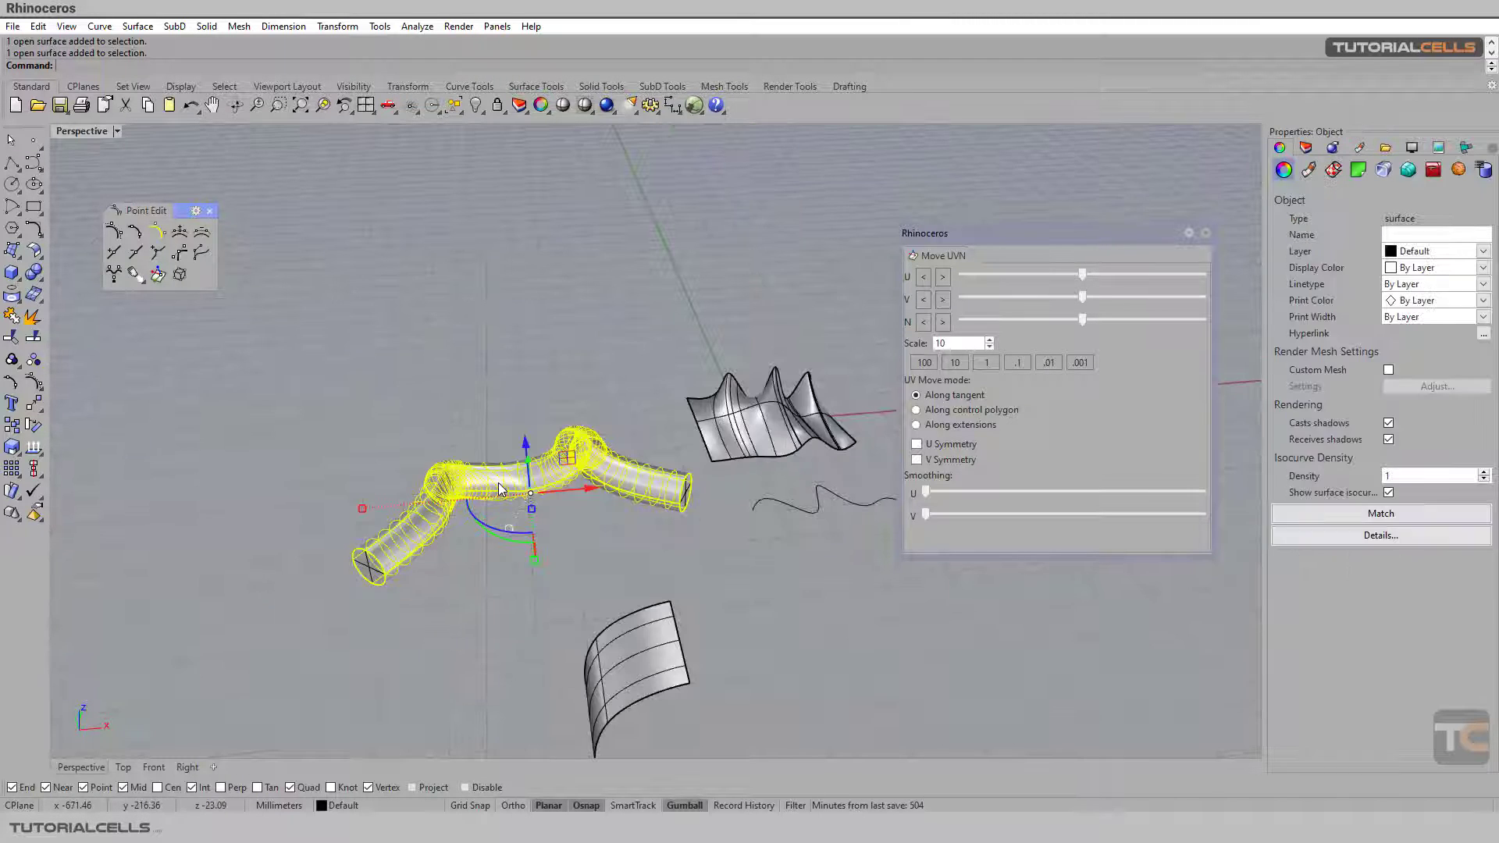
pyautogui.moveTo(500, 488); pyautogui.dragTo(492, 490)
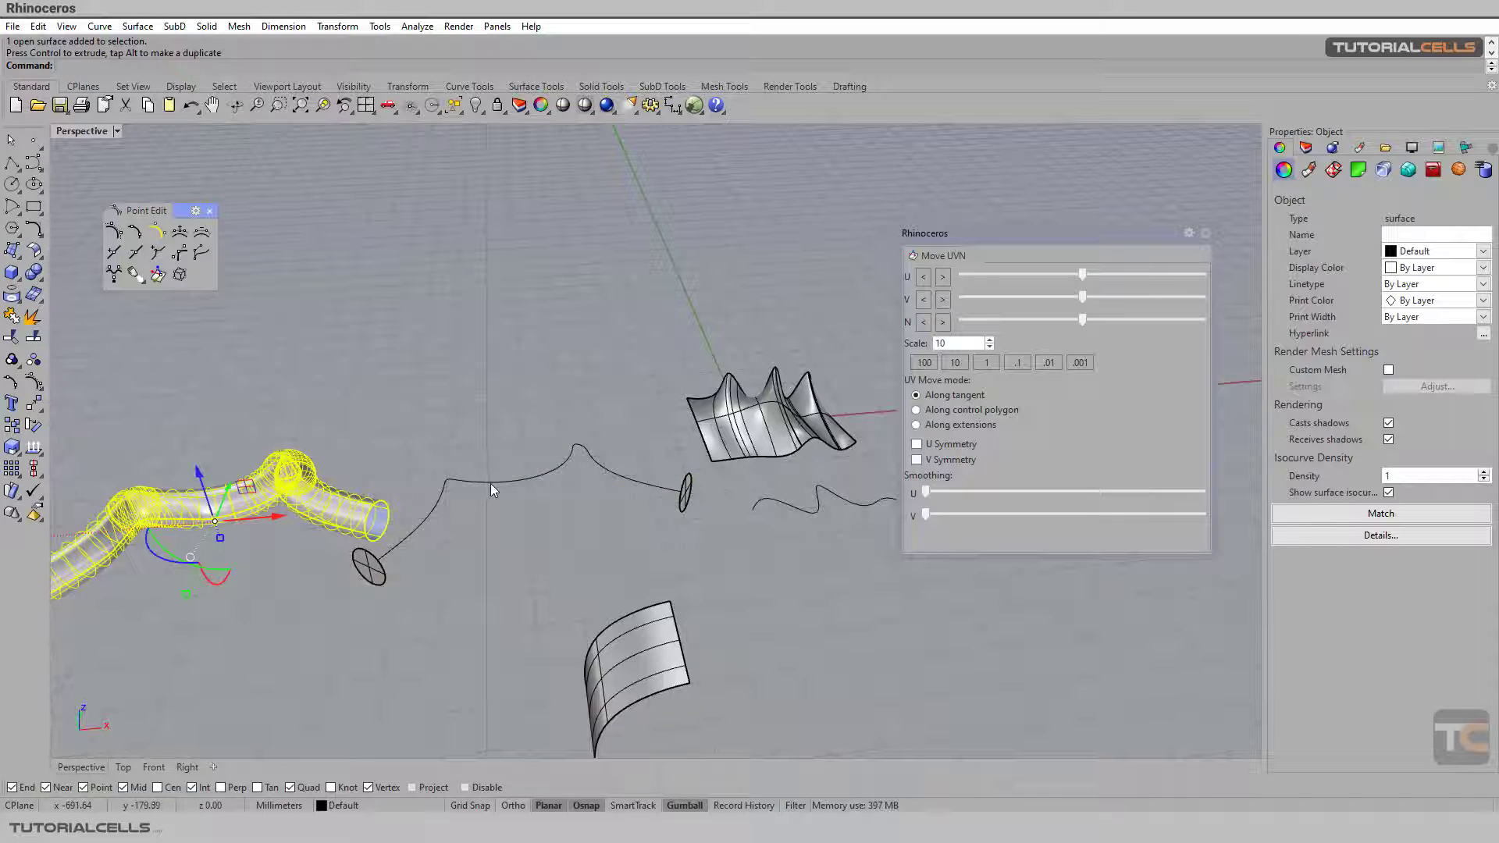
pyautogui.click(491, 484)
pyautogui.moveTo(504, 493); pyautogui.dragTo(463, 483, button='right')
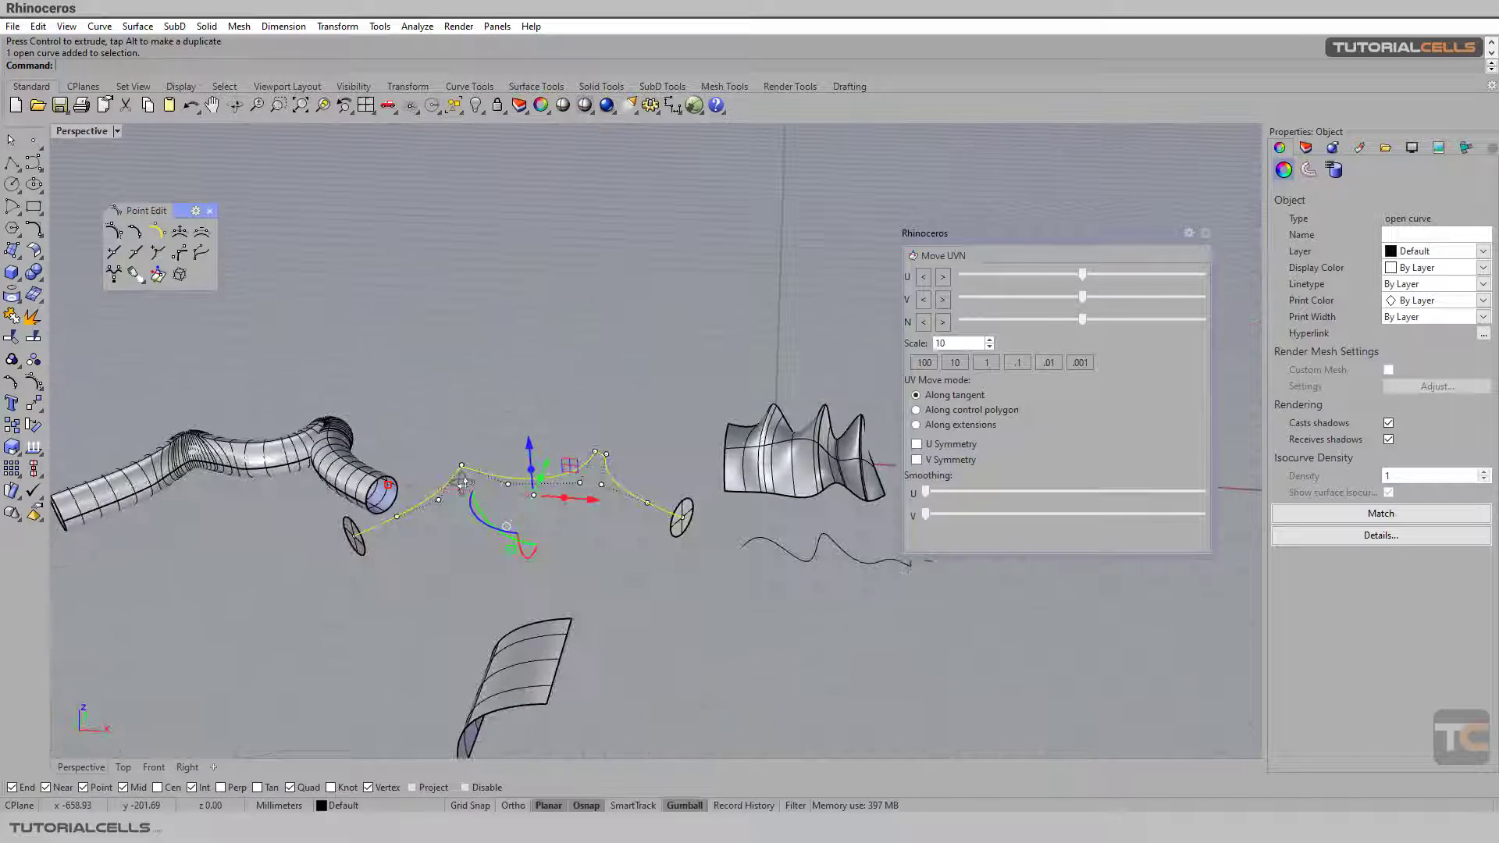
pyautogui.click(349, 485)
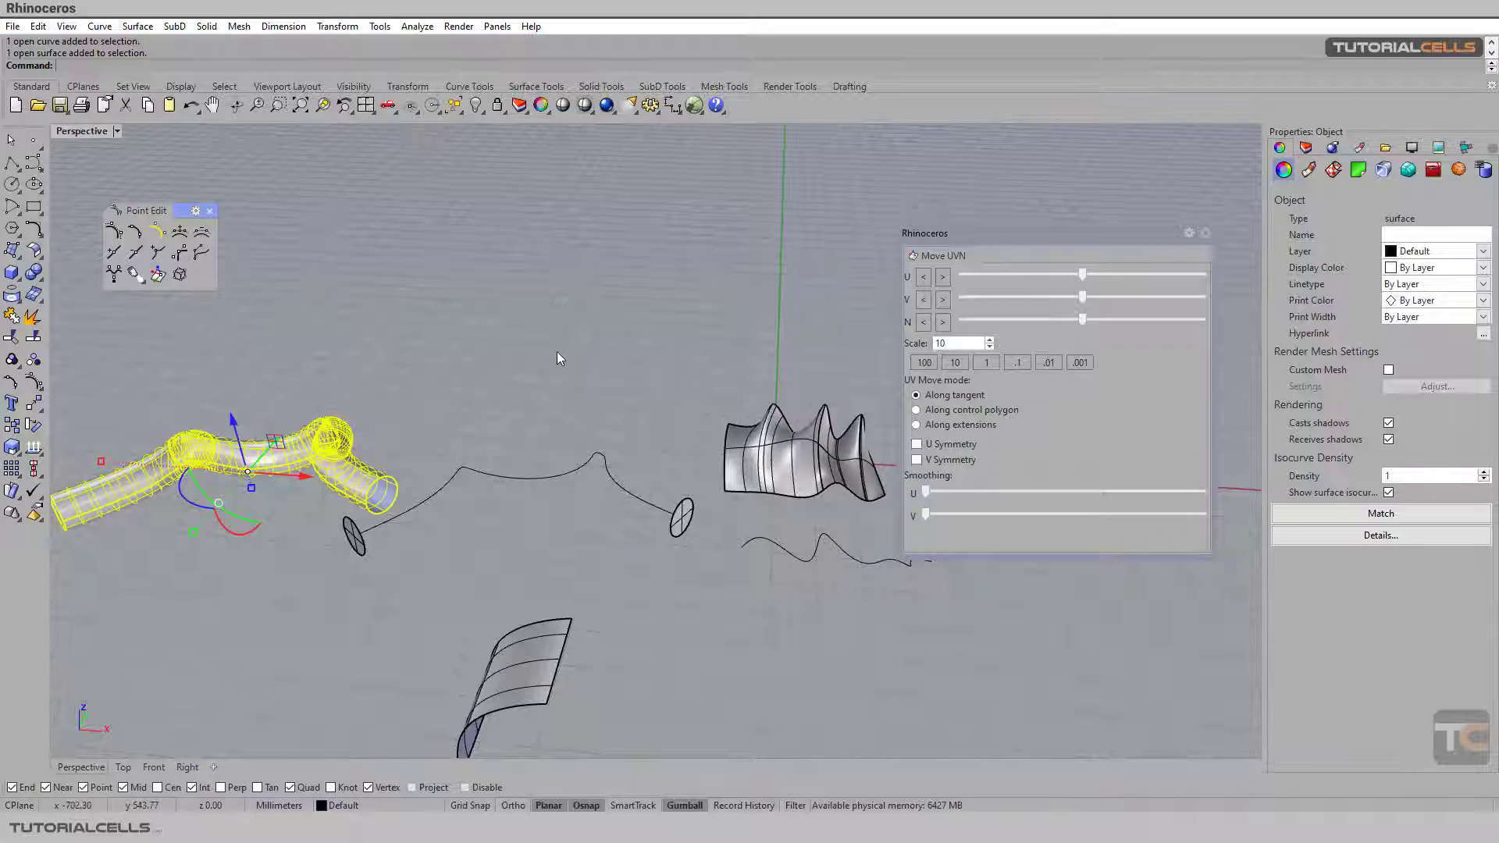
# - Turn on the control points of the flat end-cap surface nearest the wavy surface and close Move UVN
pyautogui.click(681, 529)
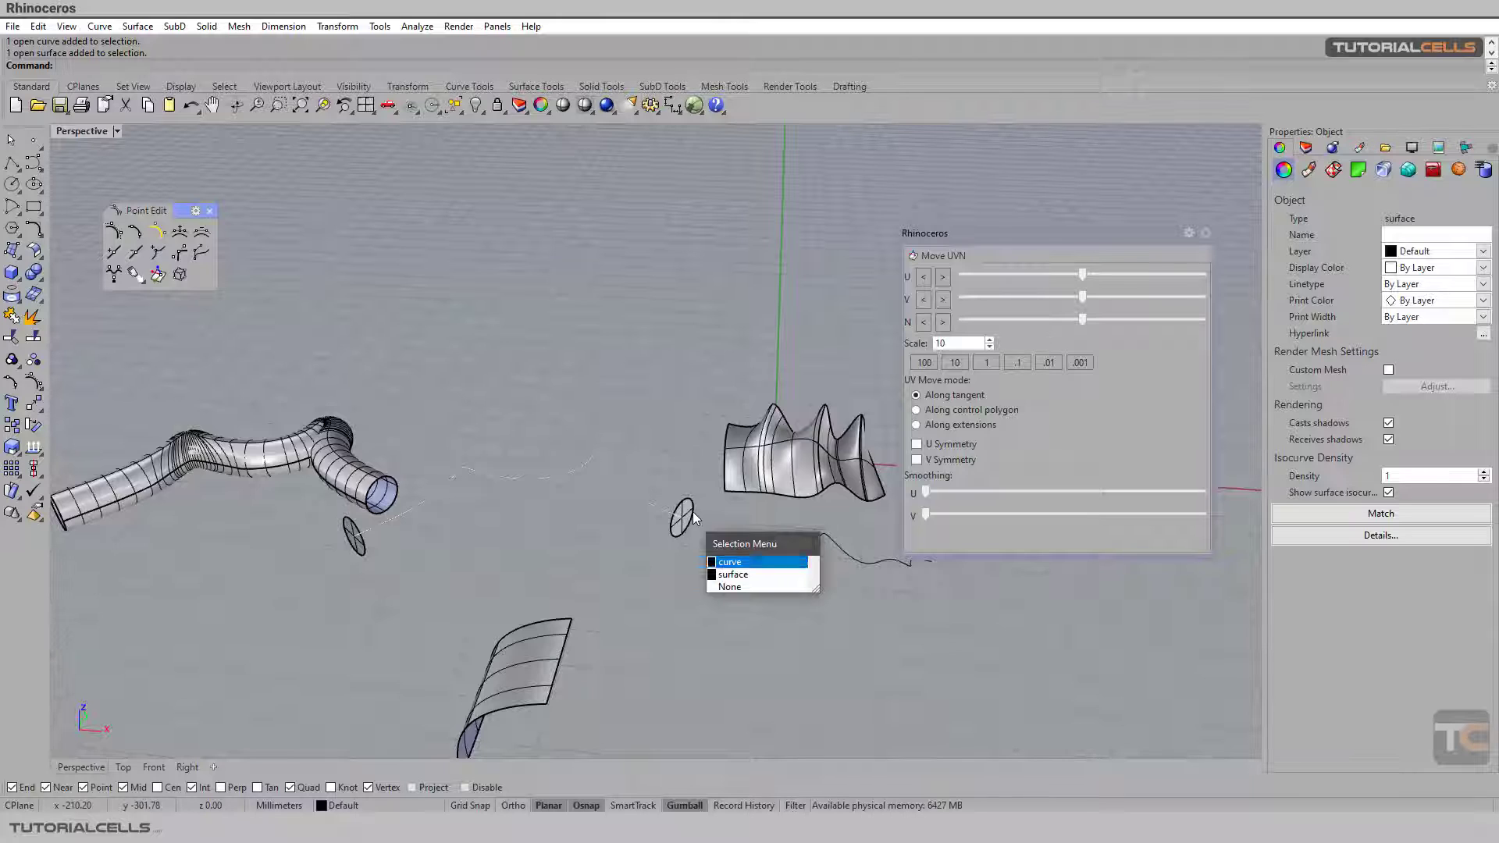
pyautogui.click(737, 560)
pyautogui.click(114, 232)
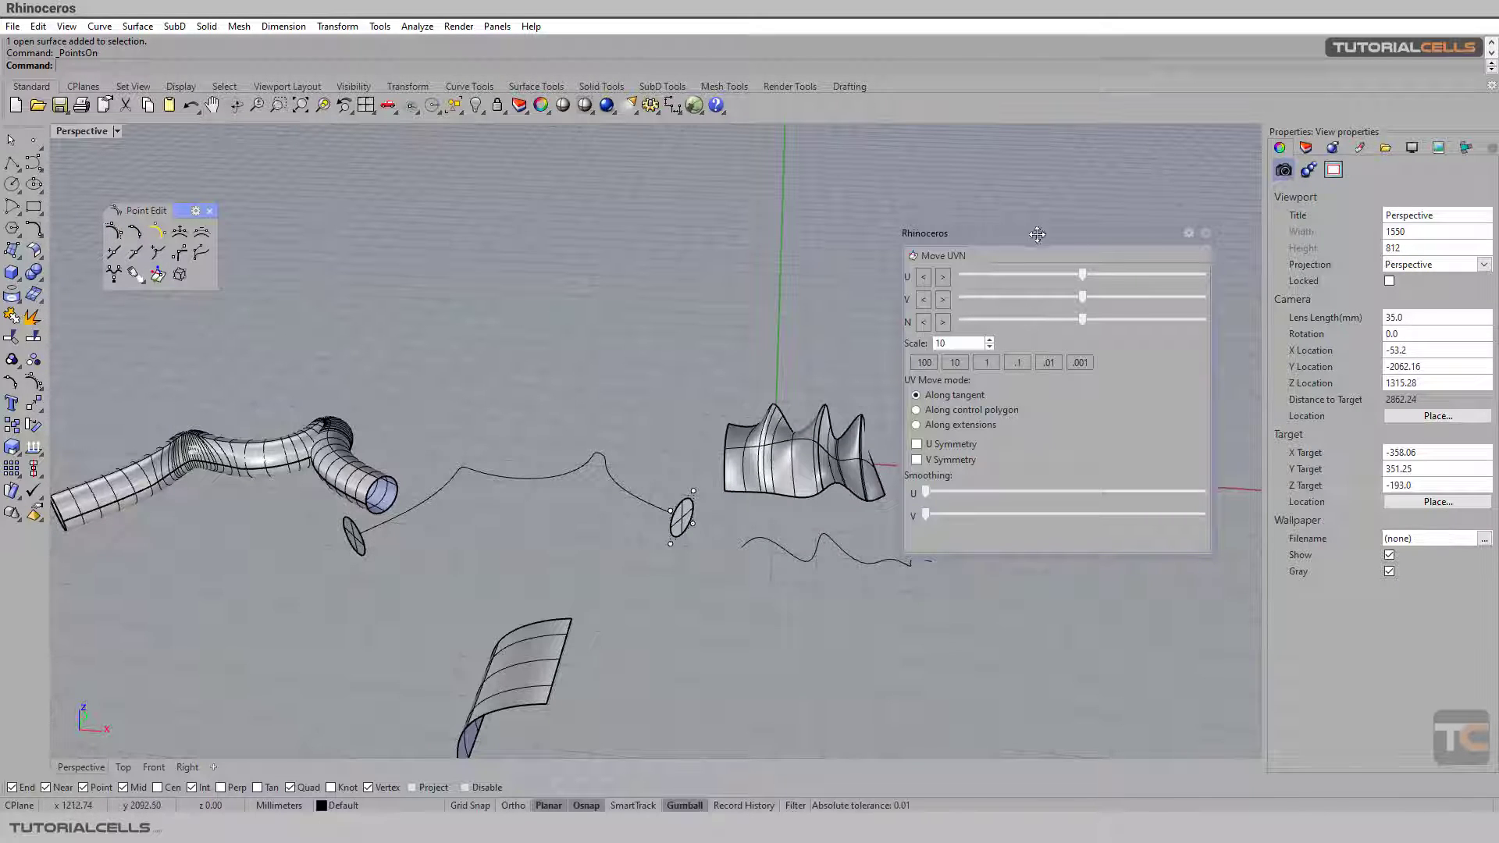
pyautogui.moveTo(1030, 238)
pyautogui.mouseDown()
pyautogui.moveTo(996, 221)
pyautogui.moveTo(1000, 244)
pyautogui.mouseUp()
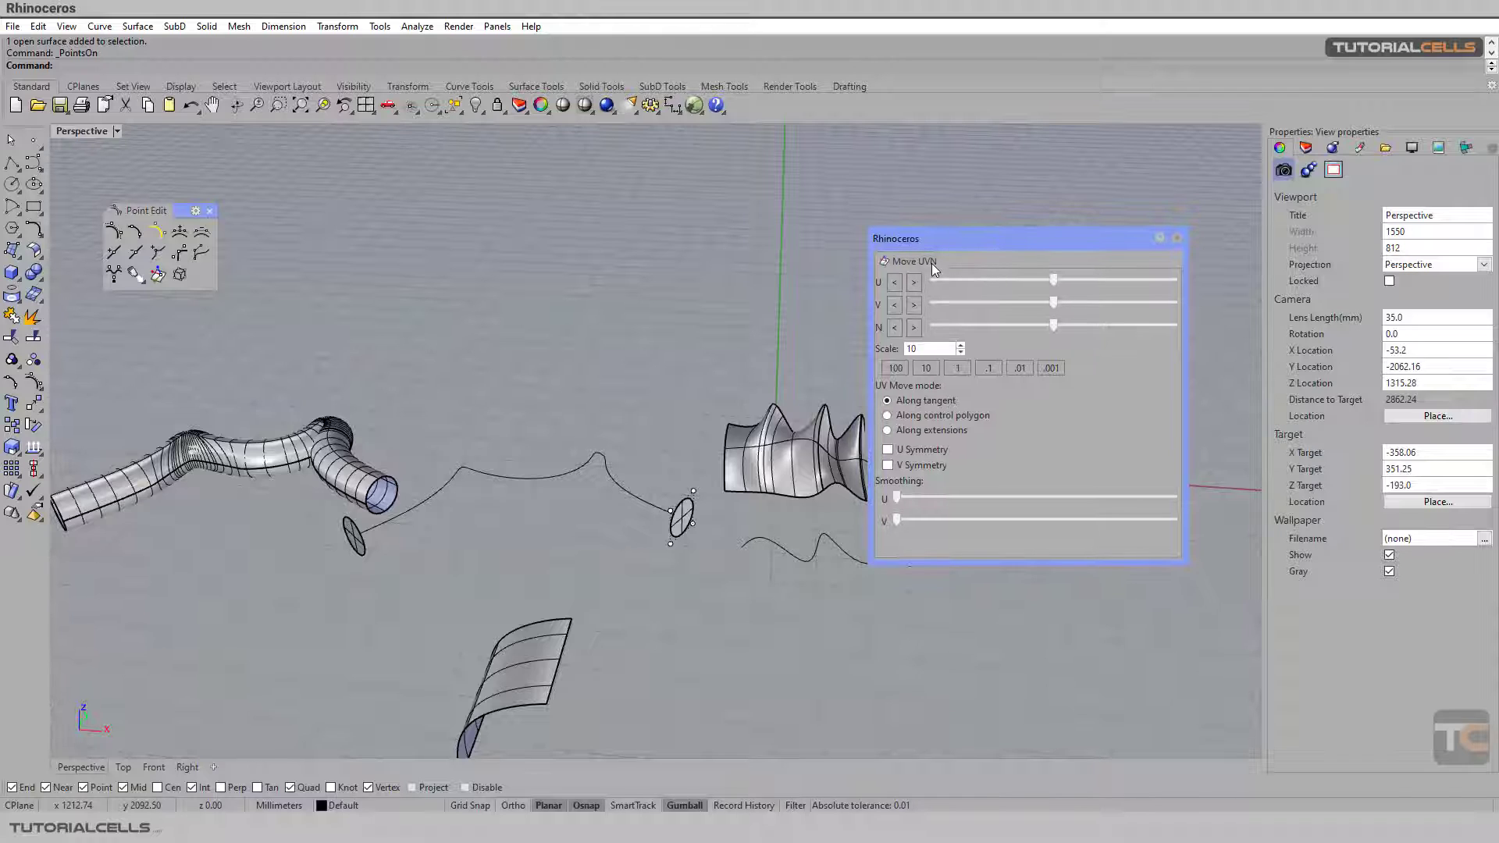
pyautogui.click(1175, 239)
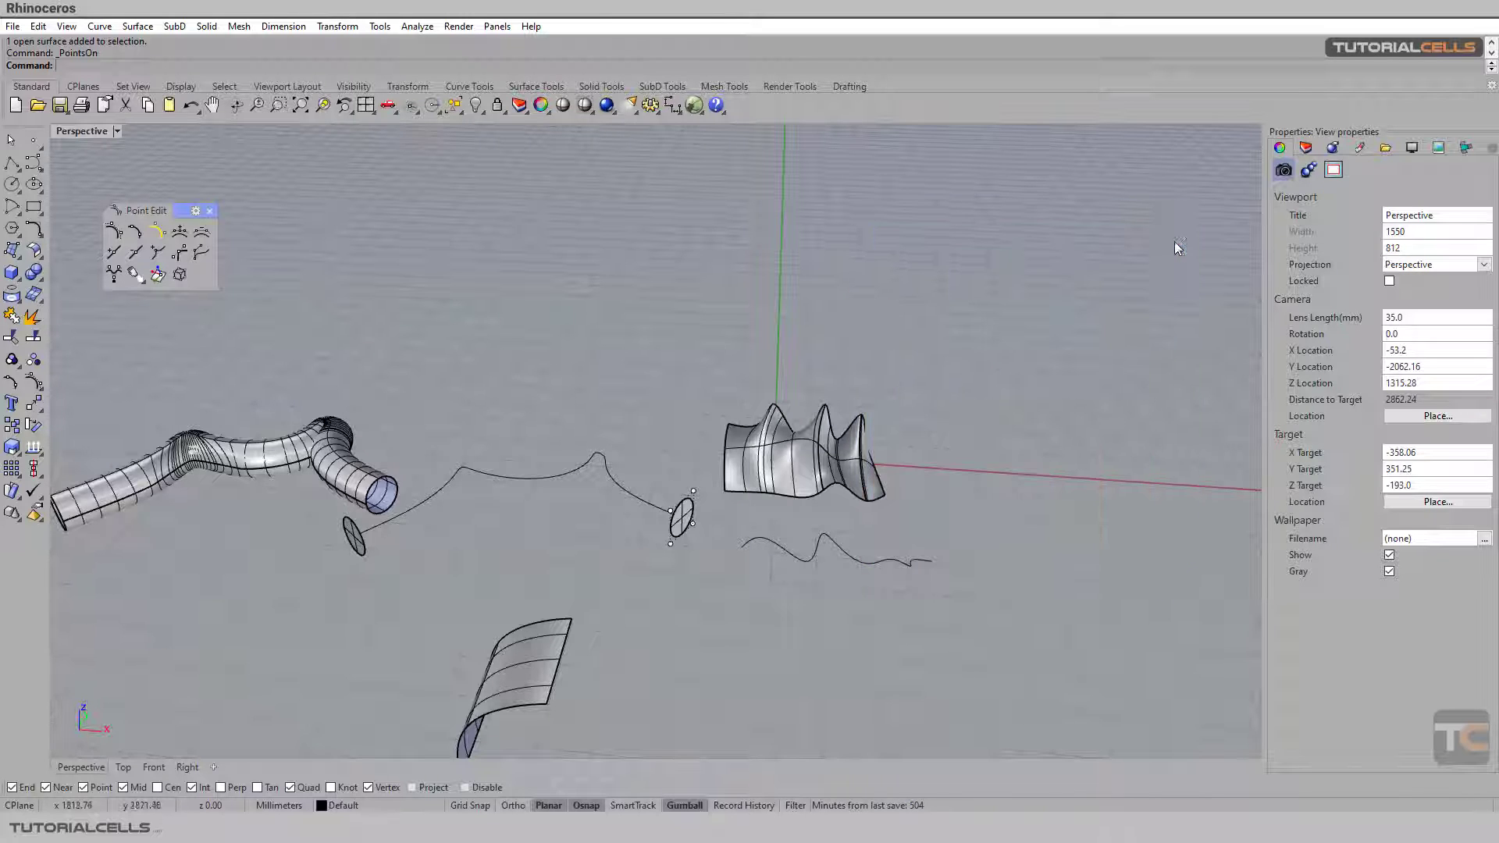